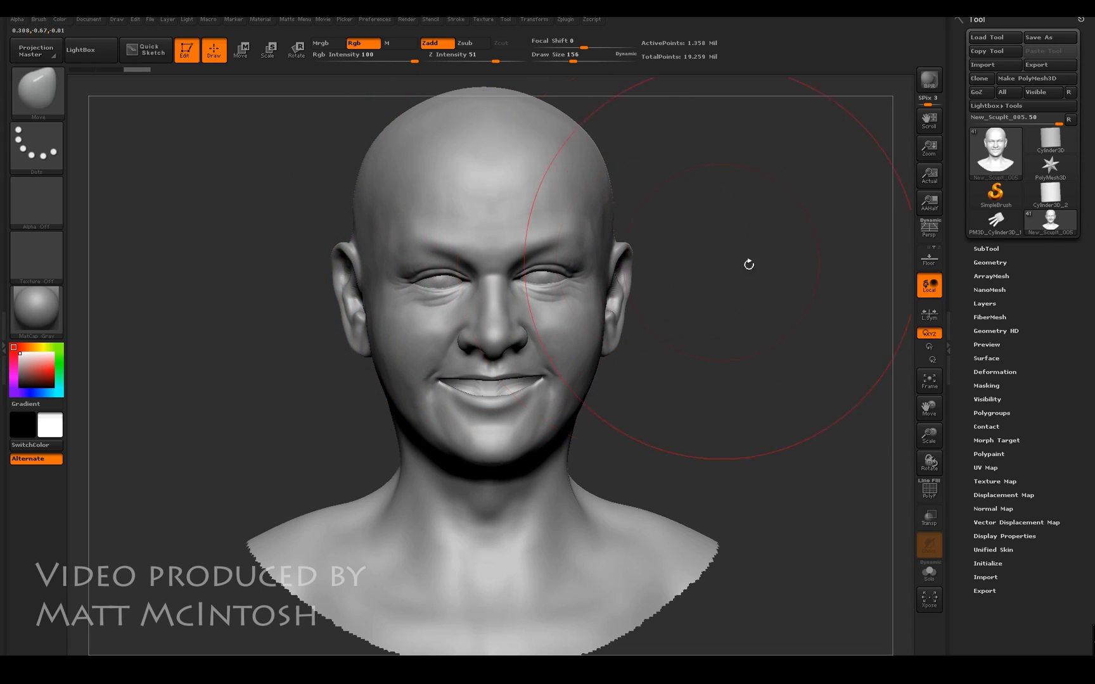
- Shift the bust sideways in small amounts with the Offset deformation along the X axis to adjust its alignment with the symmetry centre
{"action": "mouse_move", "coordinate": [750, 282]}
{"action": "left_mouse_down"}
{"action": "mouse_move", "coordinate": [759, 285]}
{"action": "mouse_move", "coordinate": [750, 292]}
{"action": "left_mouse_up"}
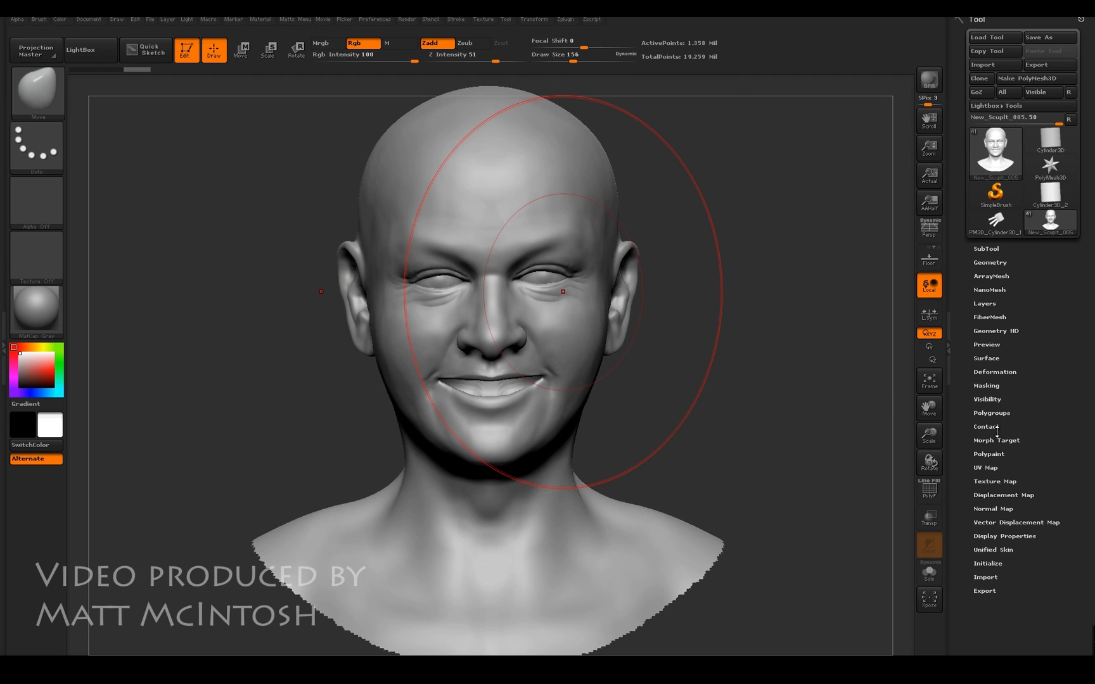
{"action": "left_click", "coordinate": [998, 372]}
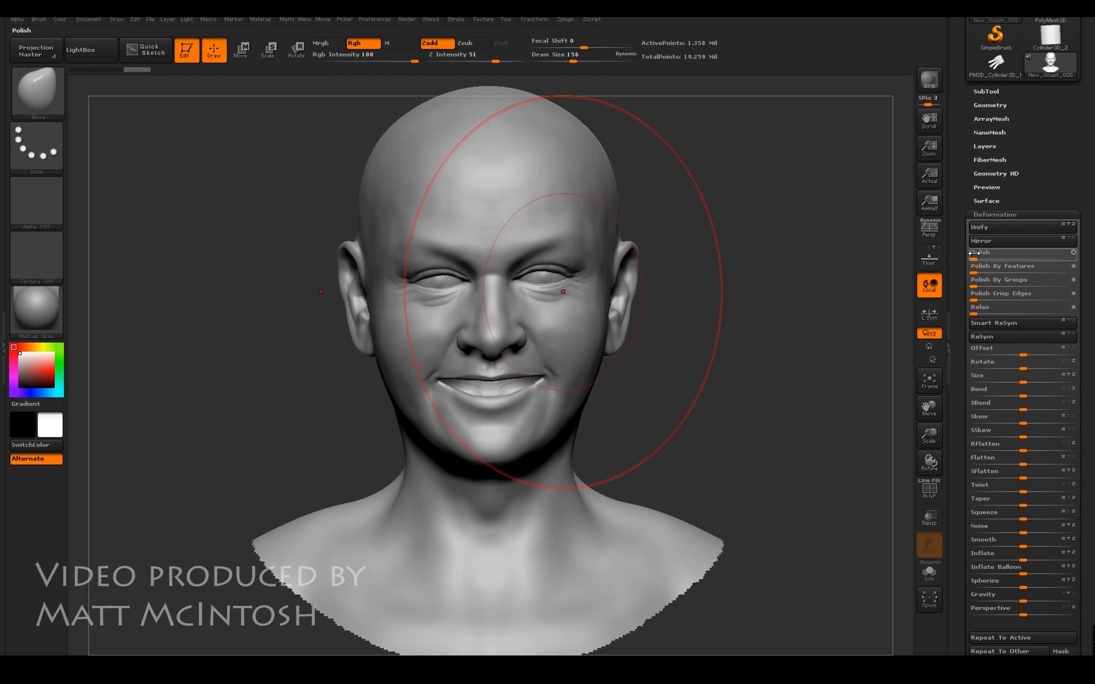
{"action": "left_click_drag", "start_coordinate": [1023, 354], "coordinate": [1019, 354]}
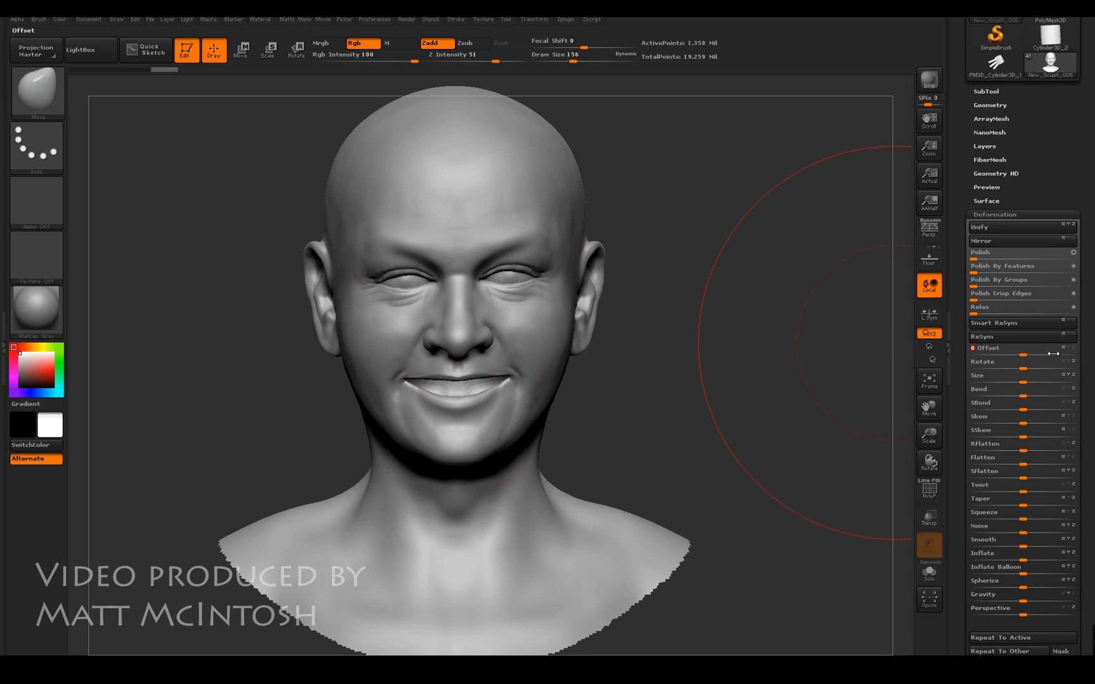
{"action": "left_click_drag", "start_coordinate": [1022, 353], "coordinate": [1021, 353]}
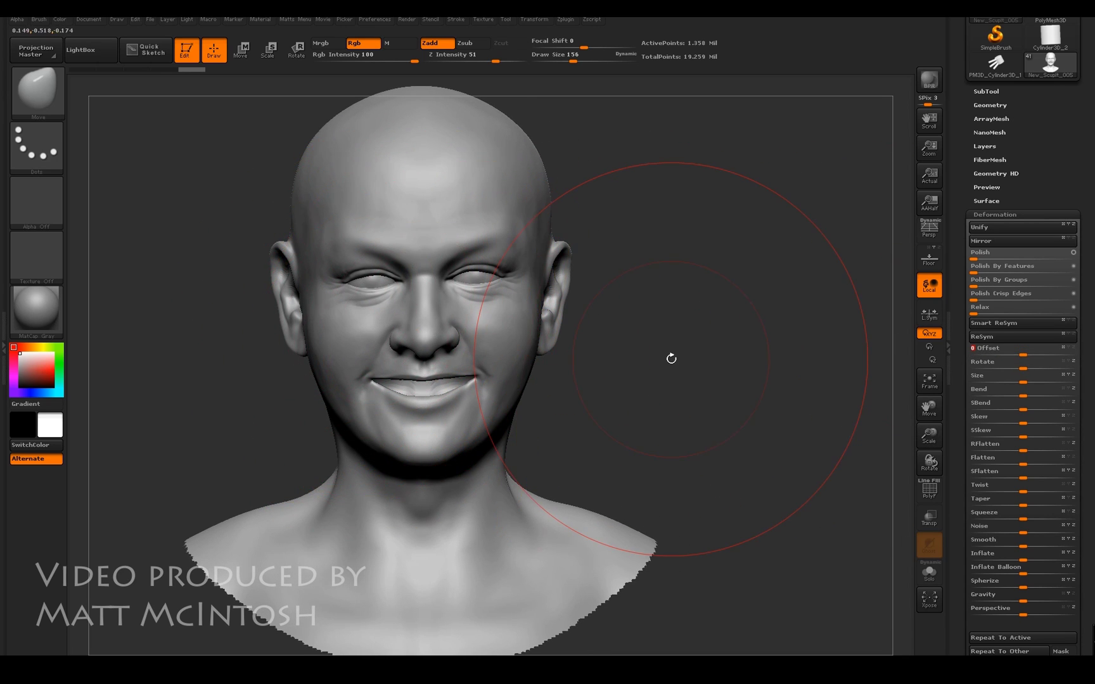
{"action": "left_click_drag", "start_coordinate": [1026, 355], "coordinate": [1024, 354]}
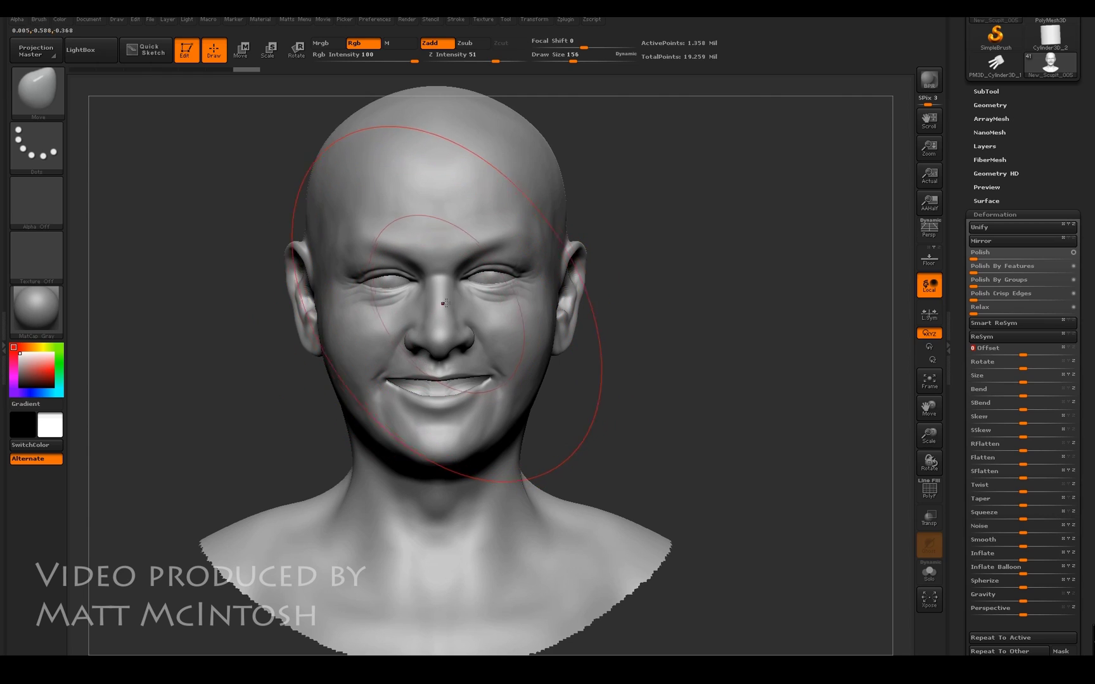
{"action": "left_click_drag", "start_coordinate": [1023, 352], "coordinate": [1025, 353]}
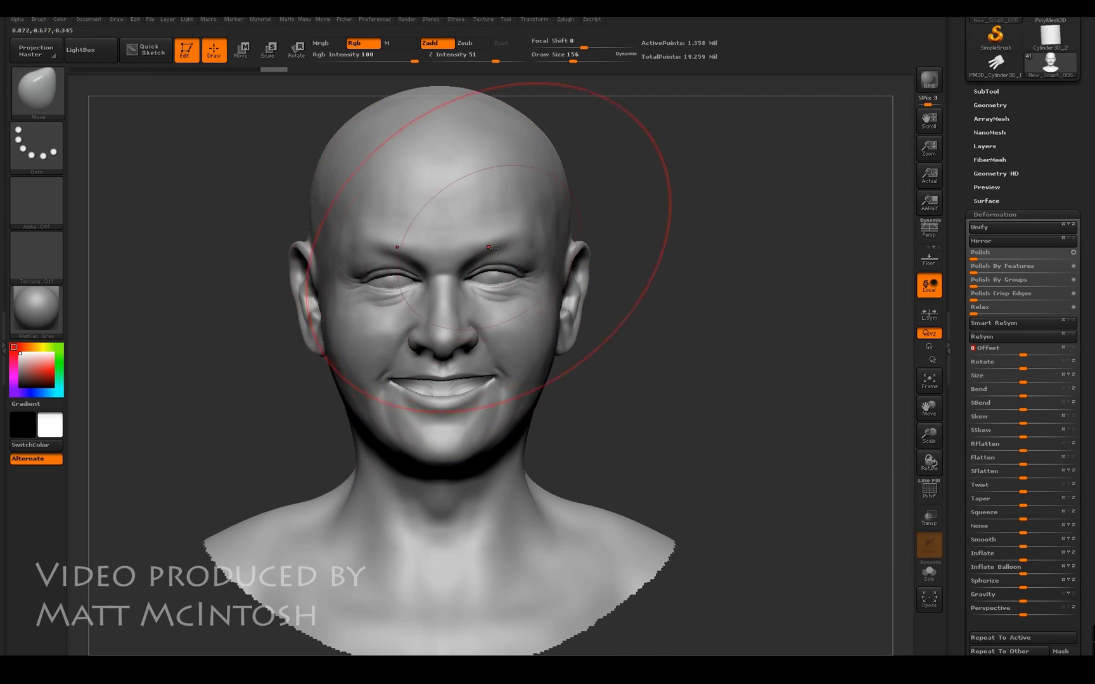
- Offset the bust strongly along the X axis so that it sits well away from the canvas centre
{"action": "left_click", "coordinate": [505, 20]}
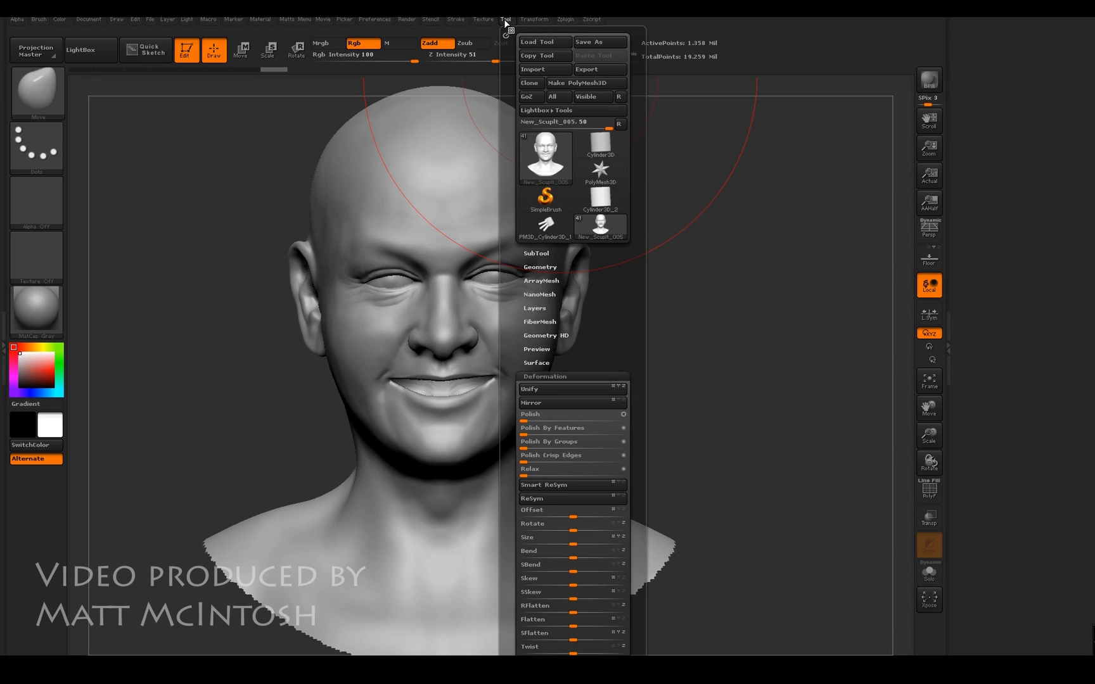
{"action": "left_click", "coordinate": [492, 20]}
{"action": "left_click", "coordinate": [536, 20]}
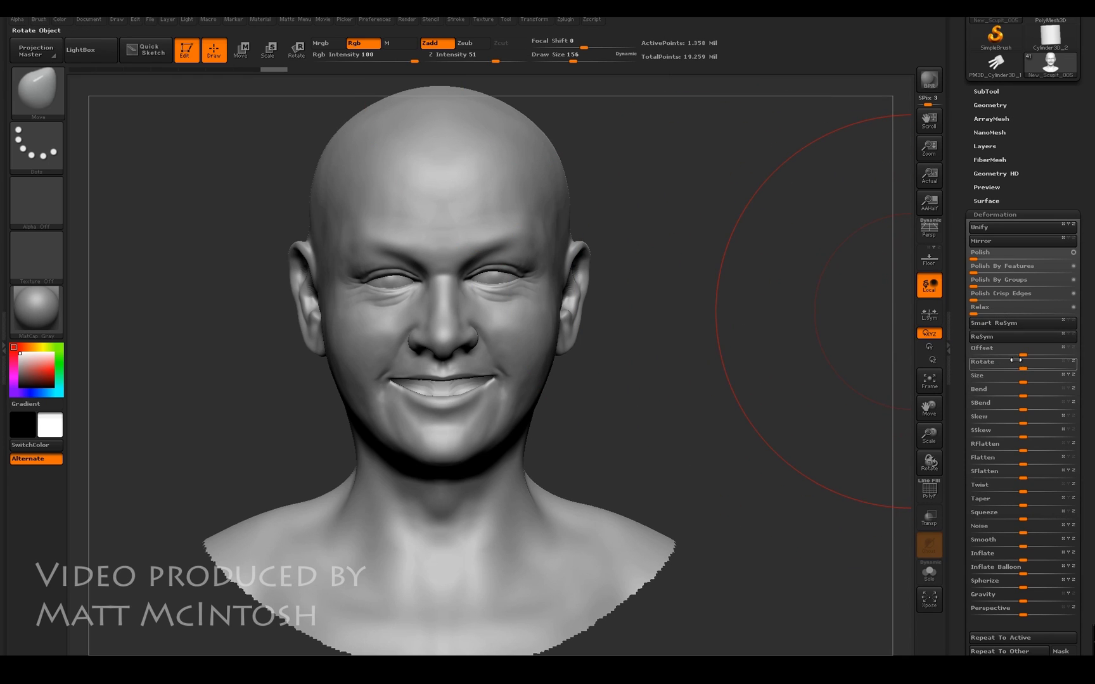
{"action": "mouse_move", "coordinate": [1023, 354]}
{"action": "left_mouse_down"}
{"action": "mouse_move", "coordinate": [1042, 354]}
{"action": "mouse_move", "coordinate": [1033, 354]}
{"action": "left_mouse_up"}
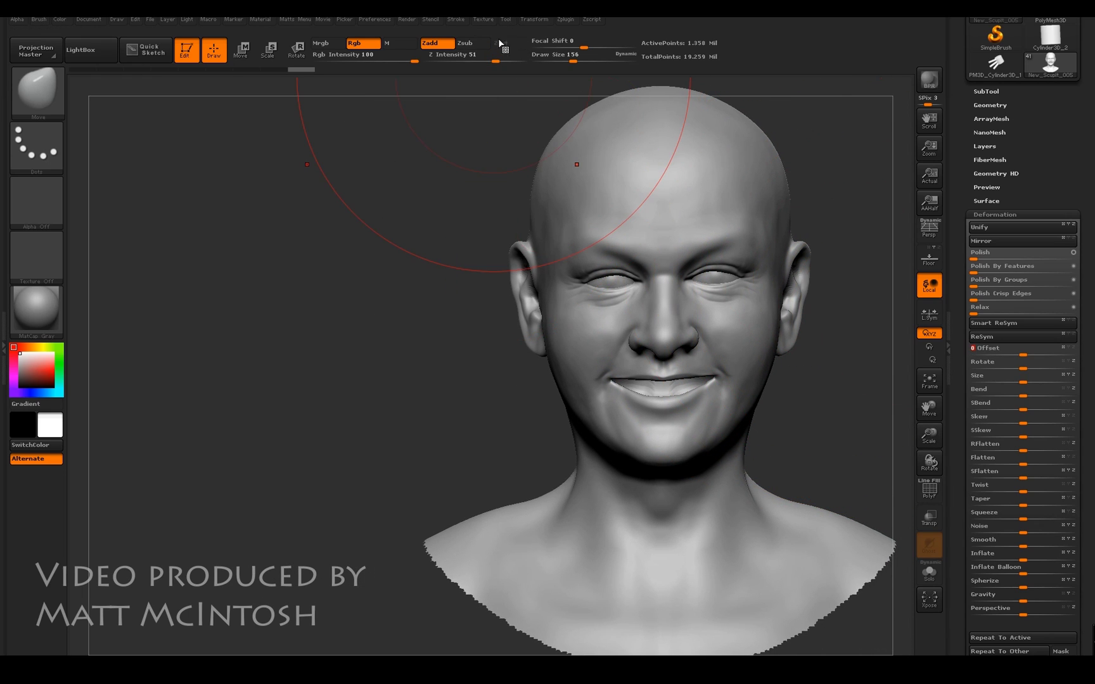
{"action": "left_click", "coordinate": [532, 19]}
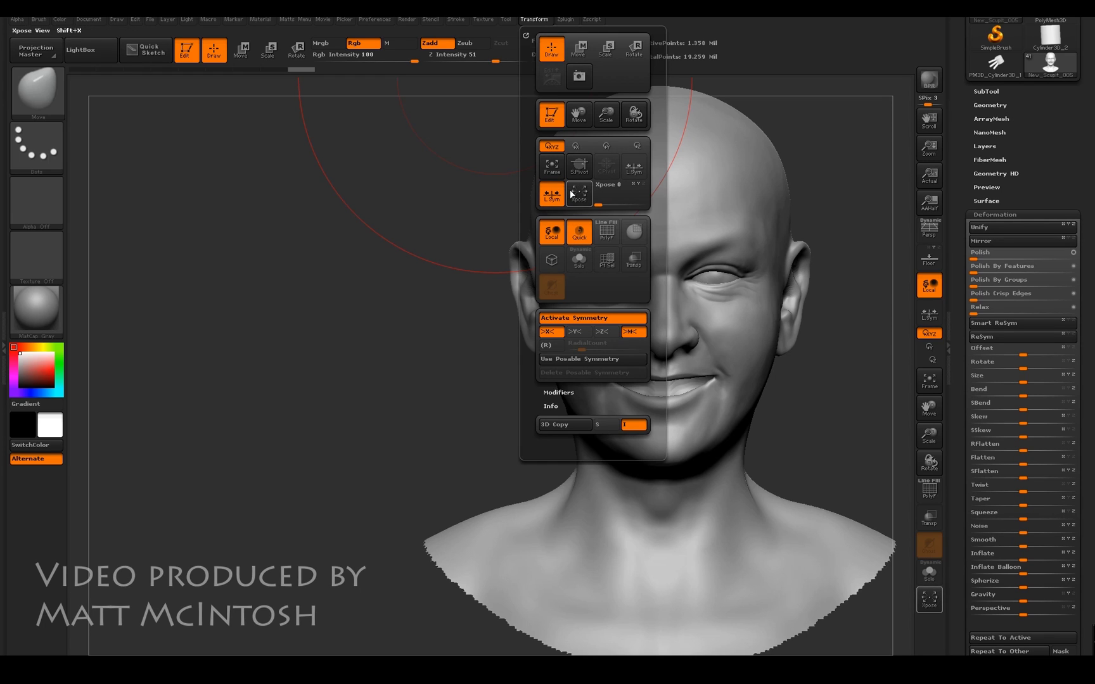
{"action": "left_click", "coordinate": [580, 168]}
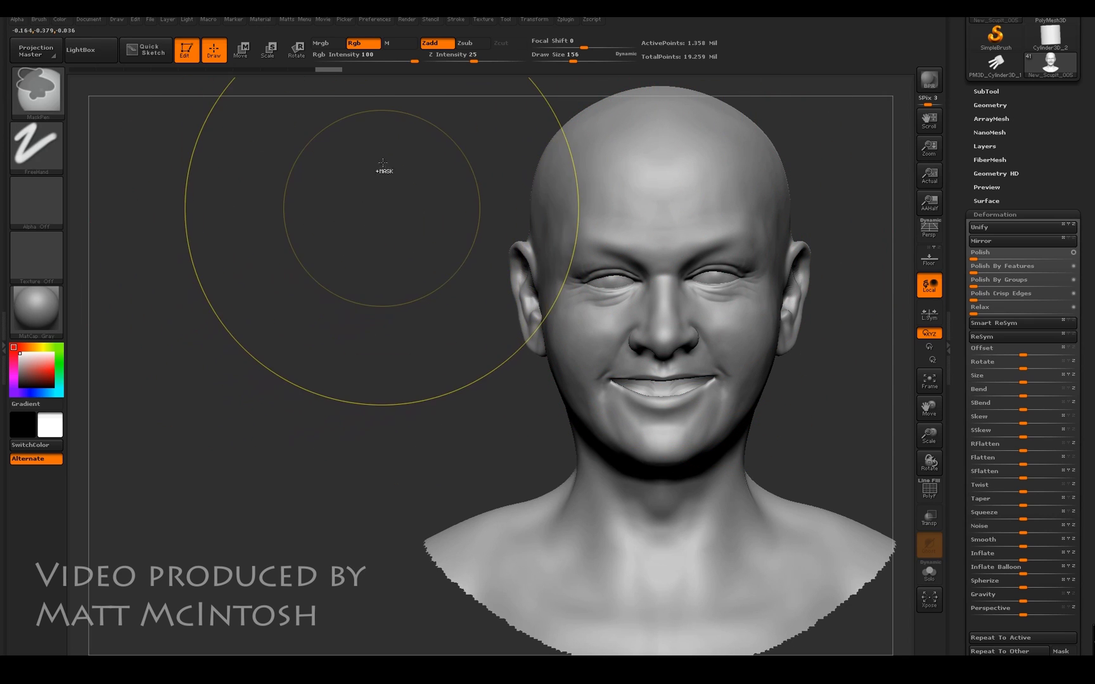
{"action": "key", "text": "ctrl+z"}
- Frame the bust in view and enable Local Symmetry, keeping Local Transformations on
{"action": "left_click", "coordinate": [928, 380]}
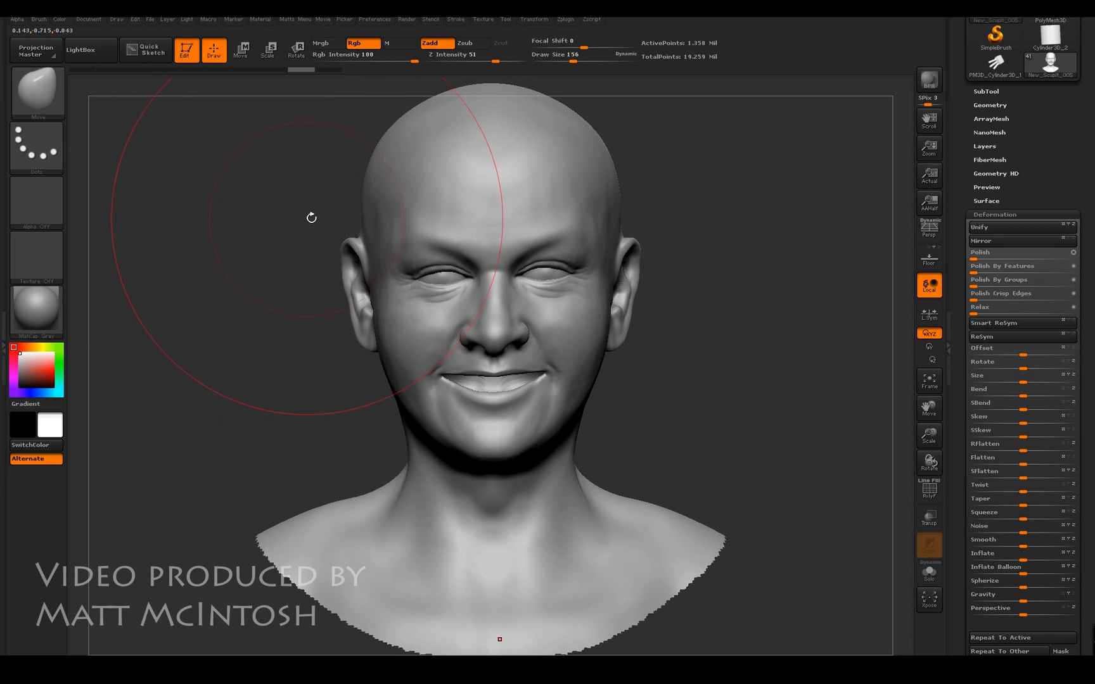
{"action": "left_click", "coordinate": [533, 20]}
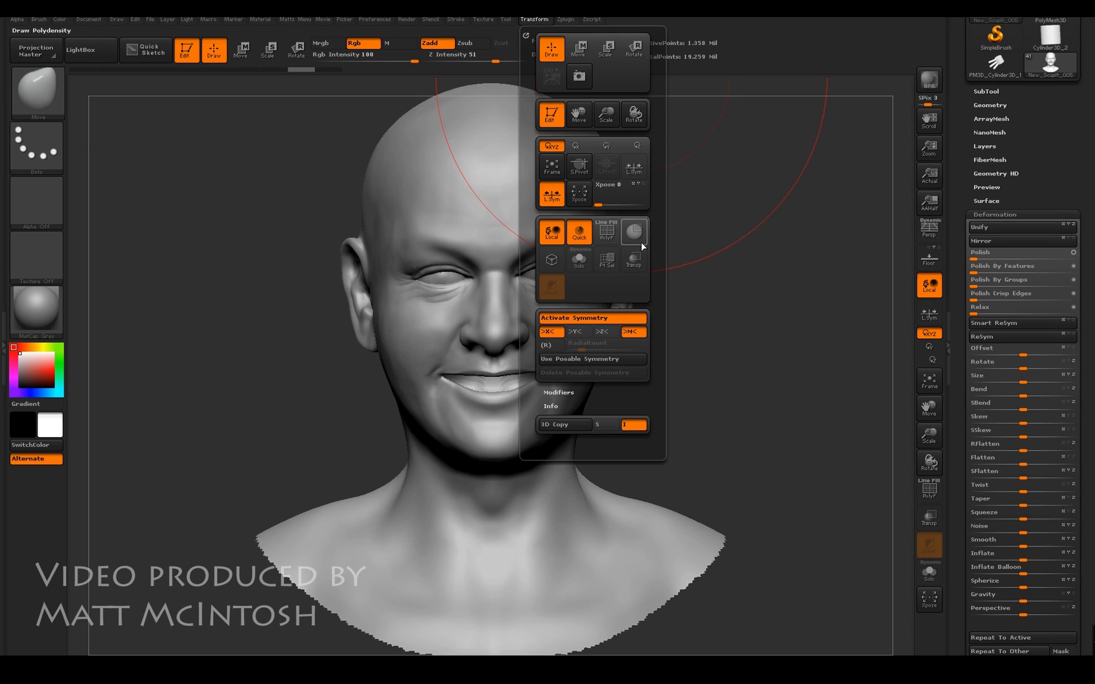
{"action": "left_click", "coordinate": [636, 168]}
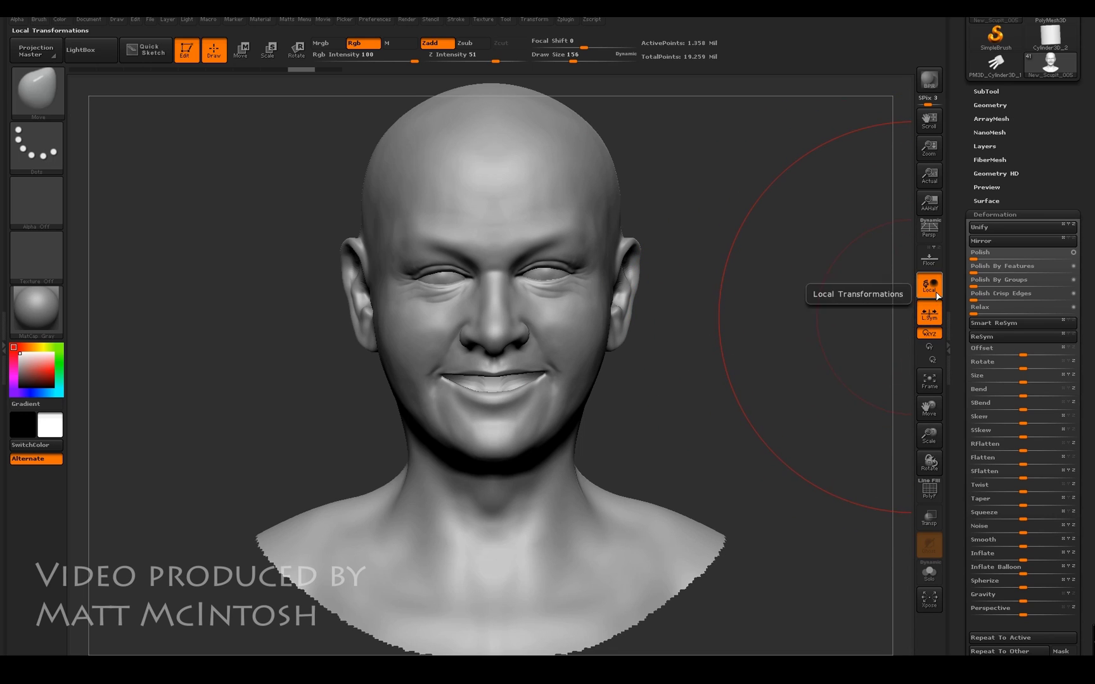
{"action": "left_click", "coordinate": [927, 319]}
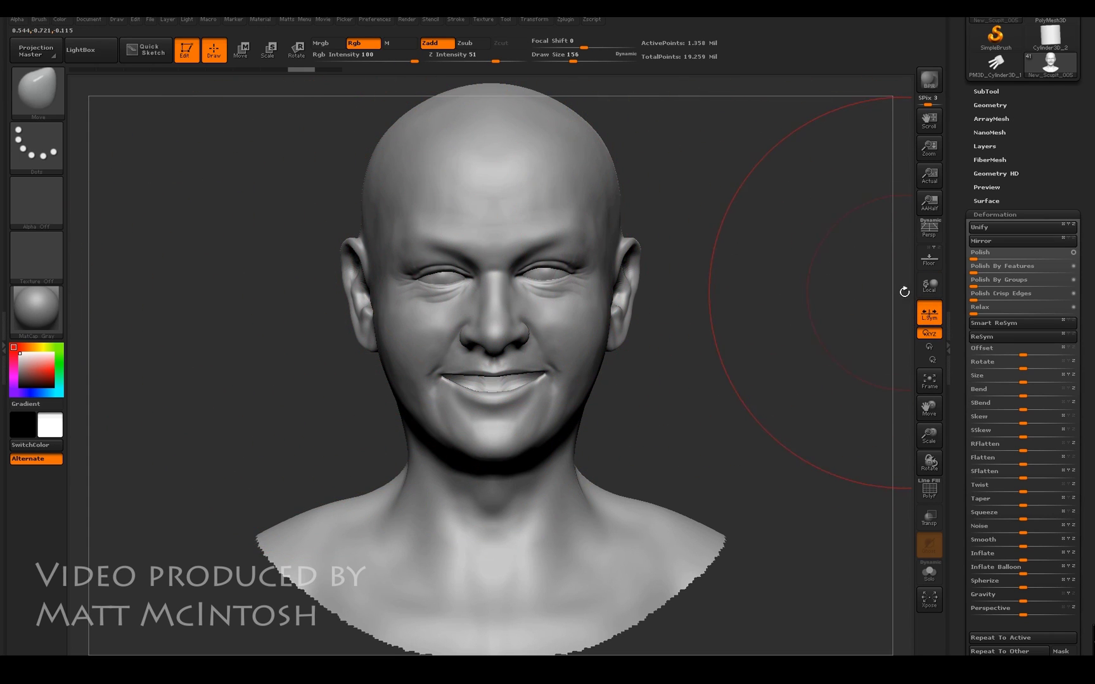
{"action": "left_click", "coordinate": [928, 285]}
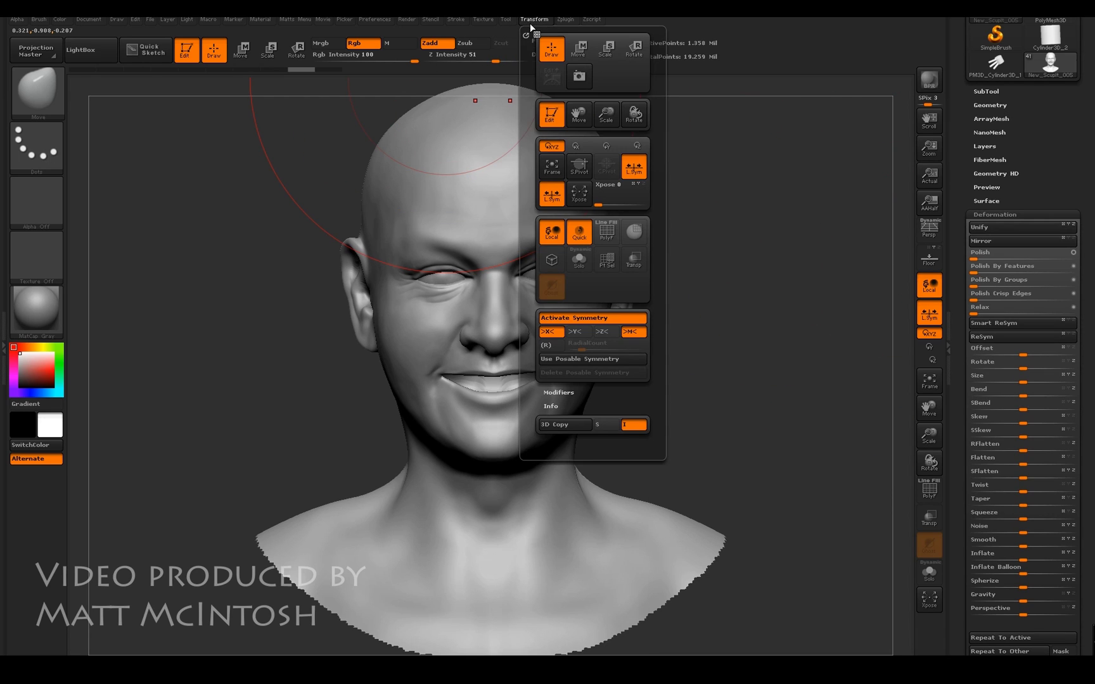
{"action": "left_click", "coordinate": [534, 19]}
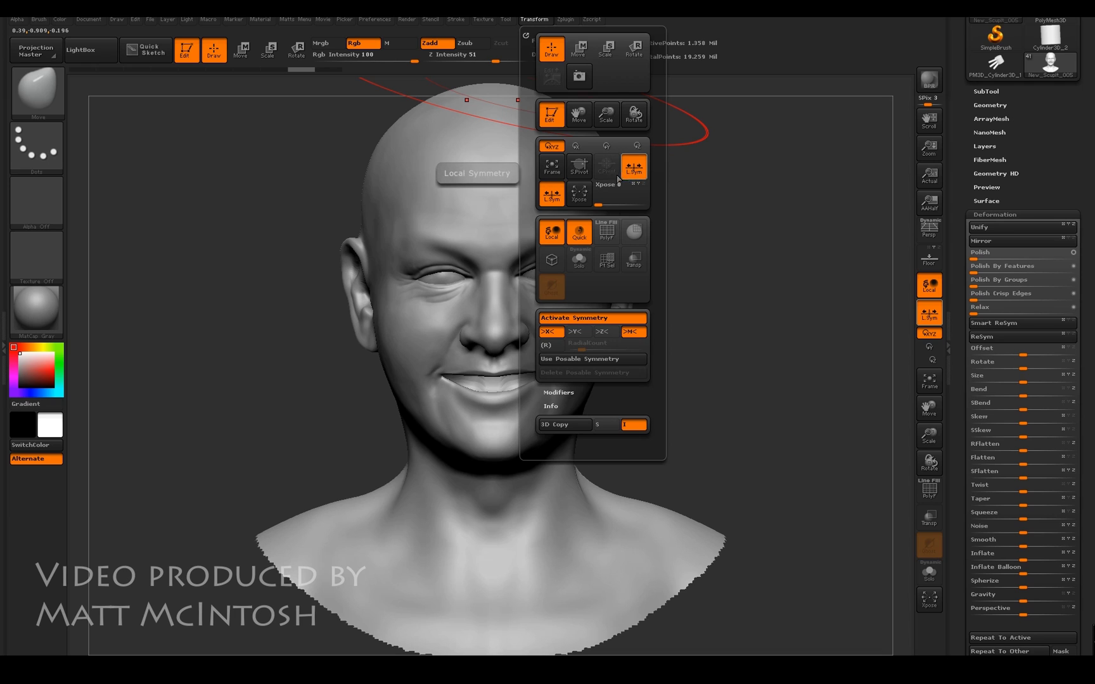
{"action": "left_click", "coordinate": [551, 199]}
- Mask one half of the bust from the front view, along the centre line of the face, leaving the other half unmasked
{"action": "left_click_drag", "start_coordinate": [753, 239], "coordinate": [741, 240]}
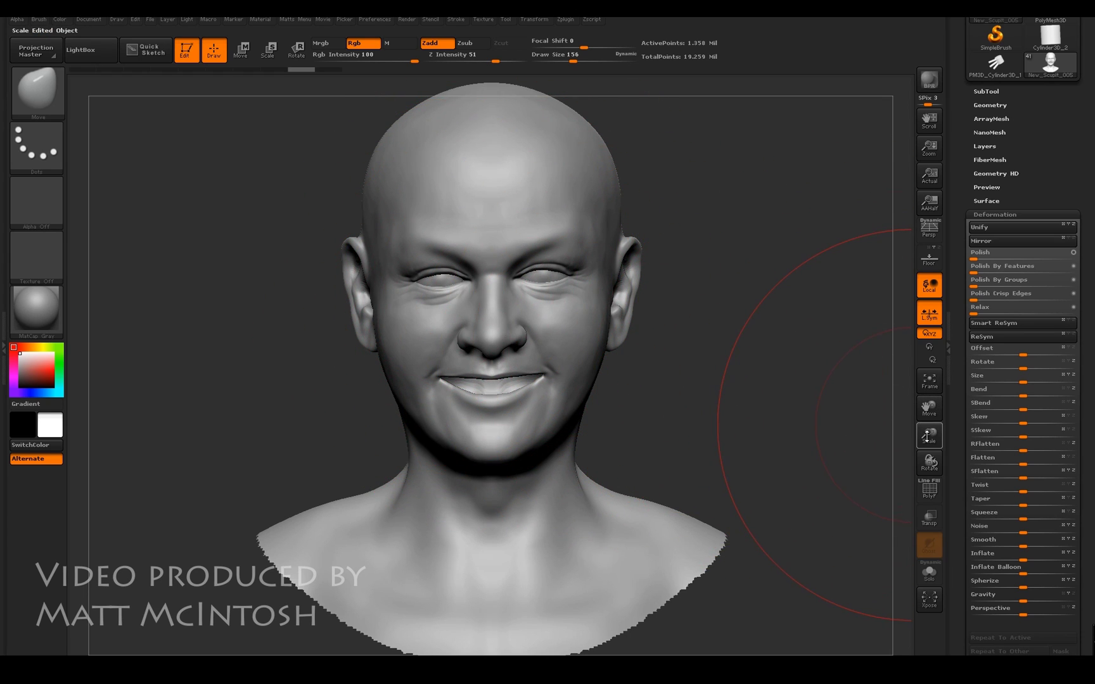
{"action": "mouse_move", "coordinate": [926, 435]}
{"action": "left_mouse_down"}
{"action": "mouse_move", "coordinate": [927, 413]}
{"action": "mouse_move", "coordinate": [933, 450]}
{"action": "left_mouse_up"}
{"action": "mouse_move", "coordinate": [773, 120]}
{"action": "left_mouse_down", "text": "ctrl"}
{"action": "mouse_move", "coordinate": [518, 362]}
{"action": "mouse_move", "coordinate": [495, 656]}
{"action": "mouse_move", "coordinate": [539, 653]}
{"action": "left_mouse_up", "text": "ctrl"}
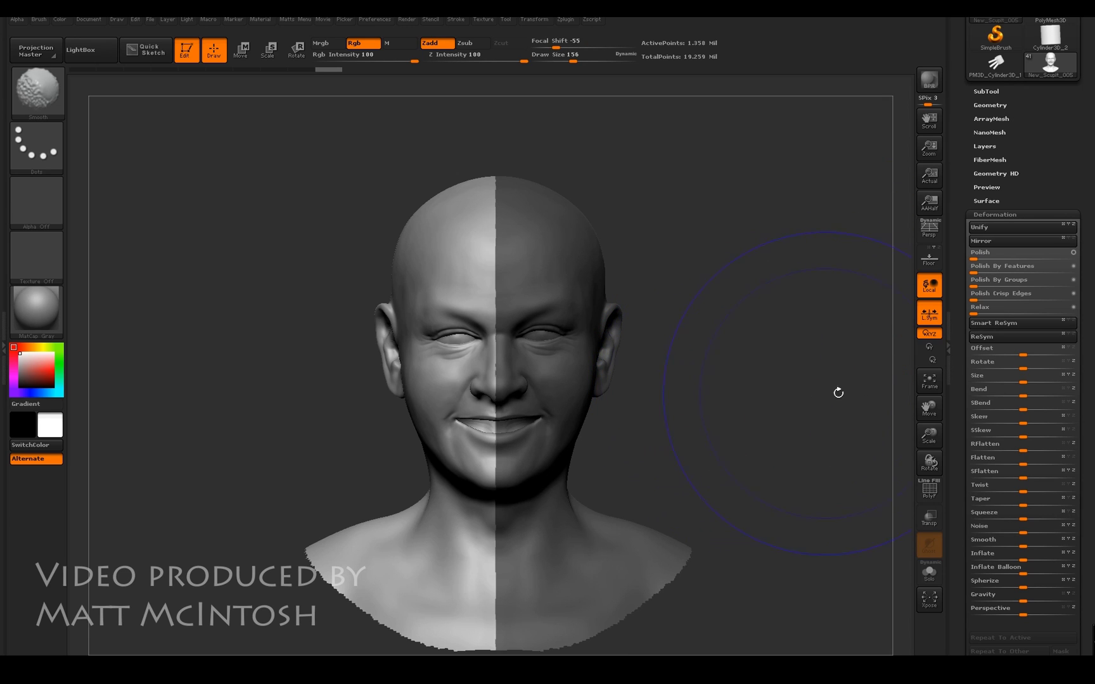
{"action": "left_click_drag", "start_coordinate": [923, 414], "coordinate": [917, 401]}
{"action": "mouse_move", "coordinate": [376, 110]}
{"action": "left_mouse_down", "text": "ctrl"}
{"action": "mouse_move", "coordinate": [361, 583]}
{"action": "mouse_move", "coordinate": [492, 643]}
{"action": "left_mouse_up", "text": "ctrl"}
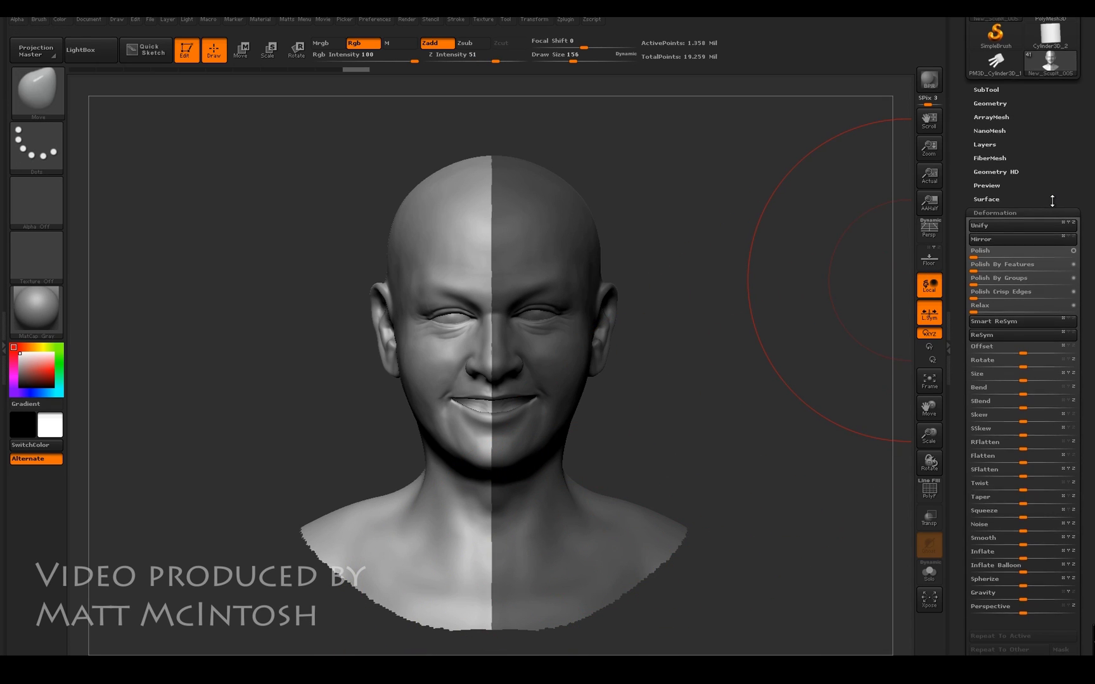
- Try to restore symmetry on the half-masked bust with Smart ReSym, clear the mask to check the result, and undo the clearing
{"action": "scroll", "coordinate": [1027, 285], "scroll_direction": "down", "scroll_amount": 2}
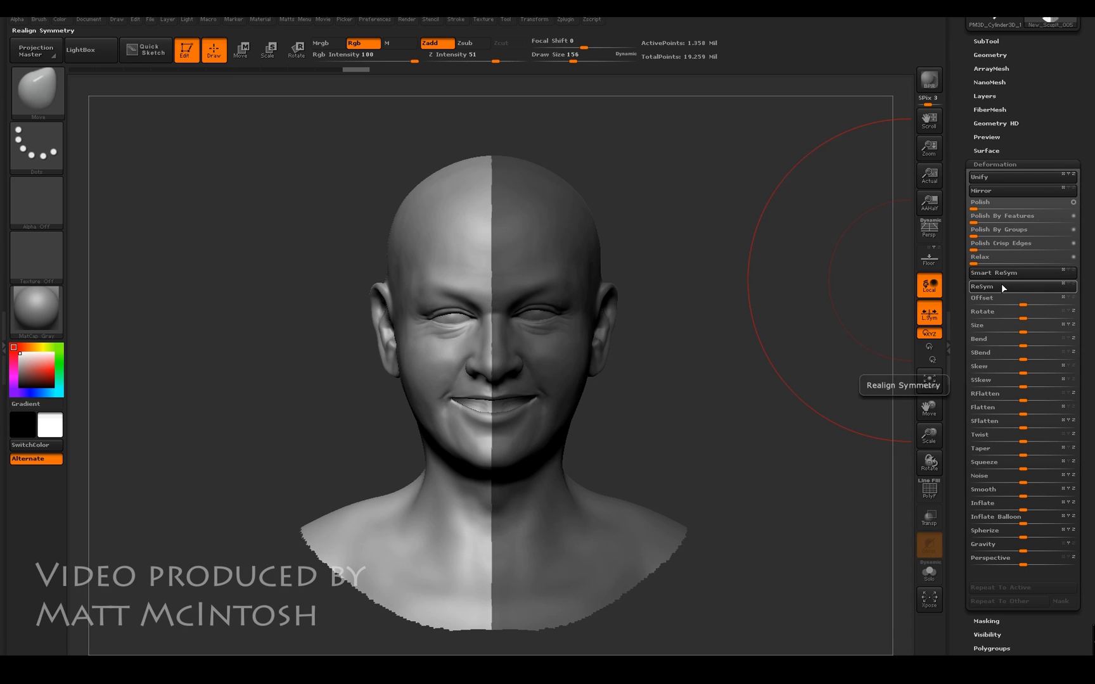
{"action": "key", "text": "ctrl"}
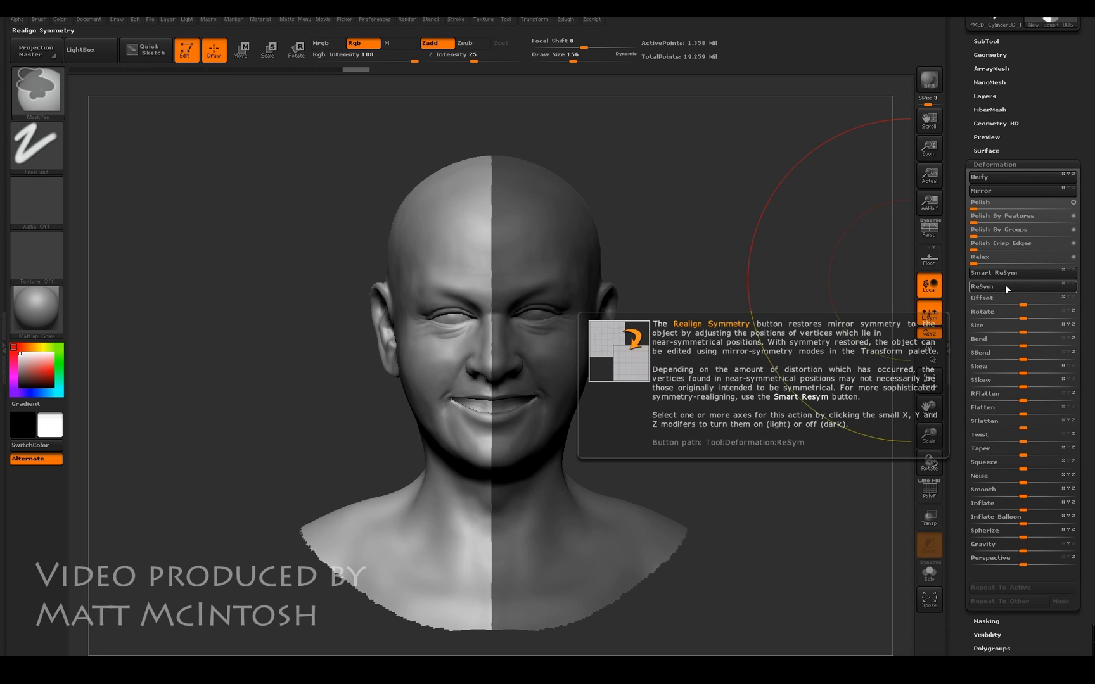
{"action": "mouse_move", "coordinate": [1010, 276]}
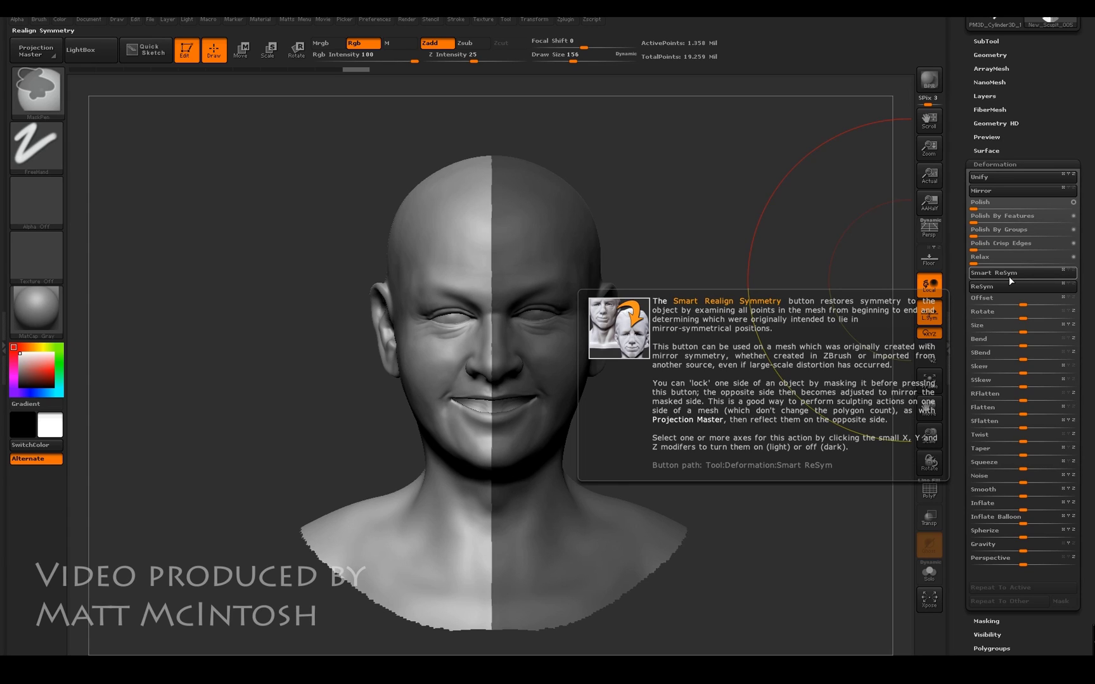
{"action": "left_click", "coordinate": [1010, 276]}
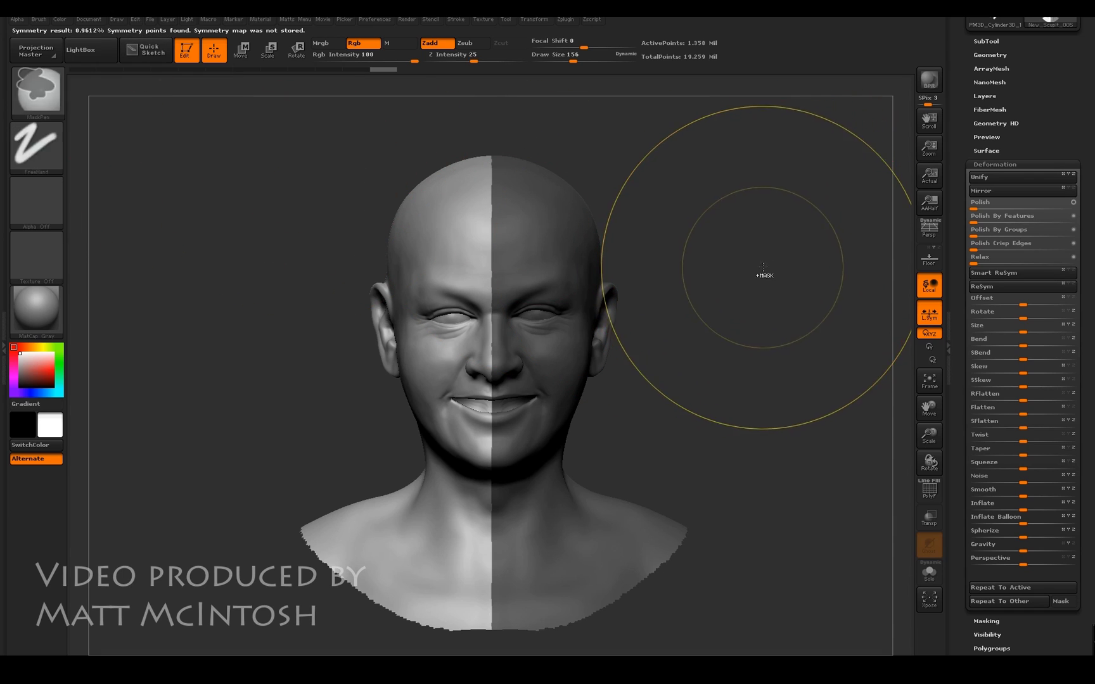
{"action": "mouse_move", "coordinate": [766, 263]}
{"action": "left_mouse_down", "text": "ctrl"}
{"action": "mouse_move", "coordinate": [723, 331]}
{"action": "mouse_move", "coordinate": [792, 301]}
{"action": "mouse_move", "coordinate": [784, 325]}
{"action": "left_mouse_up", "text": "ctrl"}
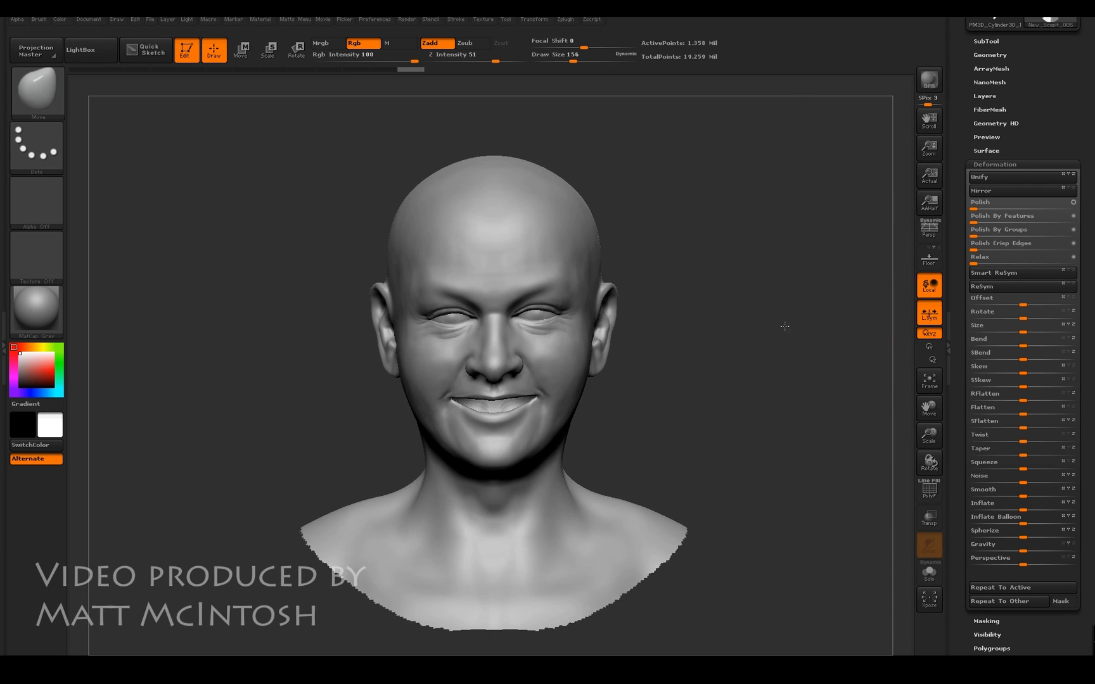
{"action": "key", "text": "ctrl+z"}
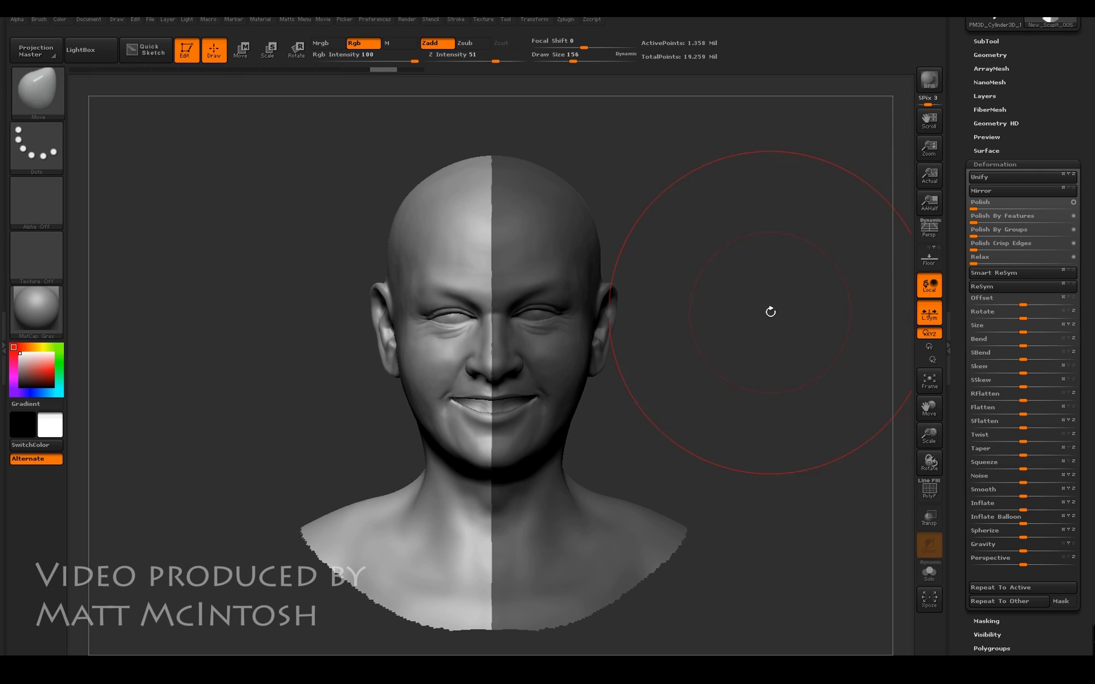
- Hide the unmasked half of the bust with the HidePt visibility command
{"action": "scroll", "coordinate": [1001, 162], "scroll_direction": "up", "scroll_amount": 3}
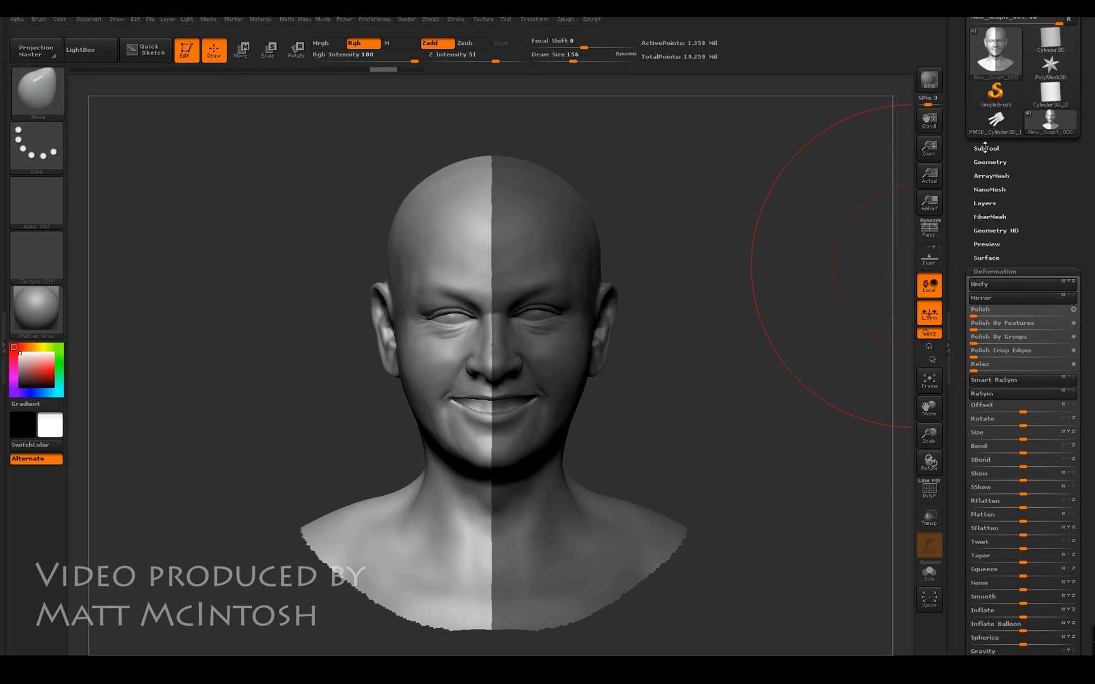
{"action": "left_click", "coordinate": [986, 150]}
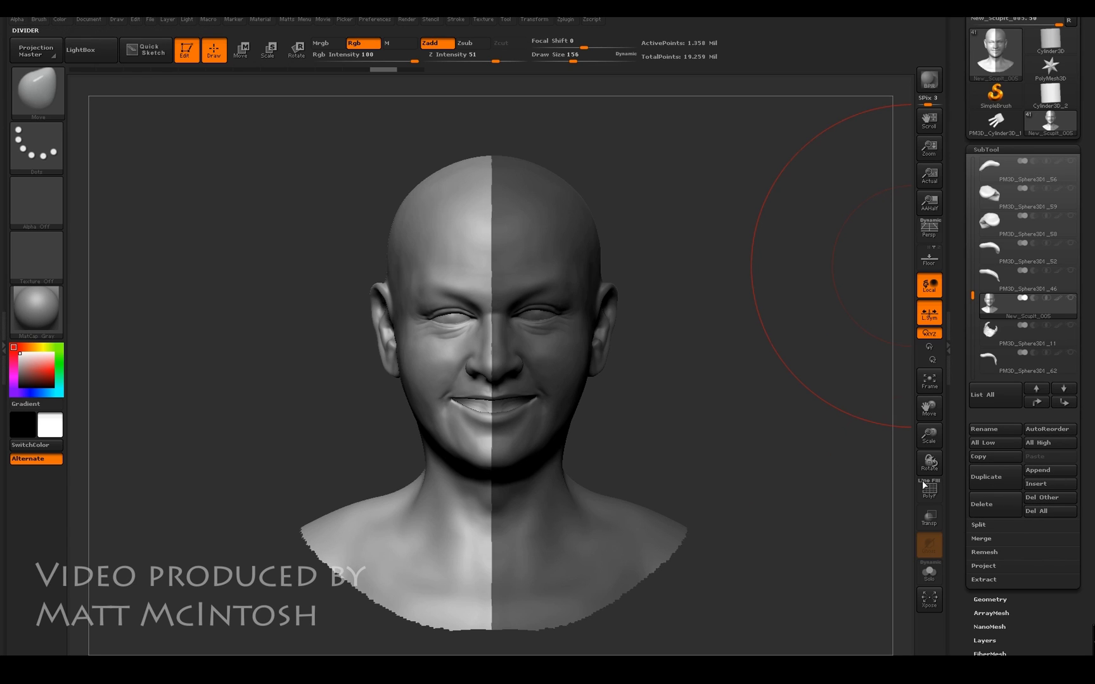
{"action": "scroll", "coordinate": [961, 543], "scroll_direction": "down", "scroll_amount": 10}
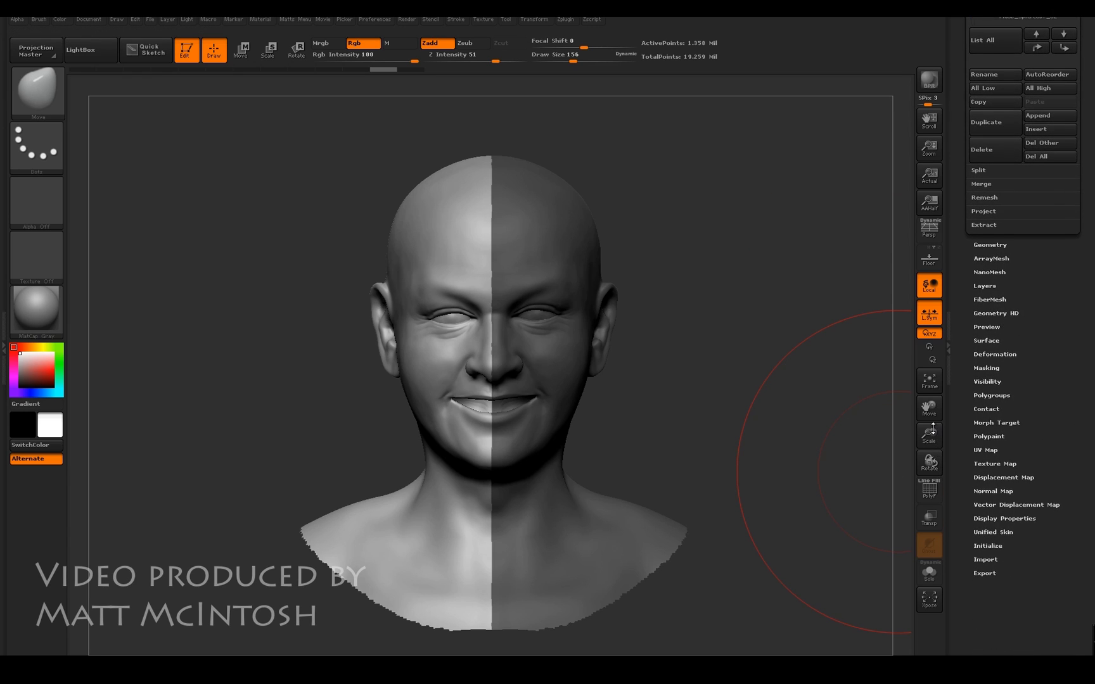
{"action": "left_click", "coordinate": [985, 395]}
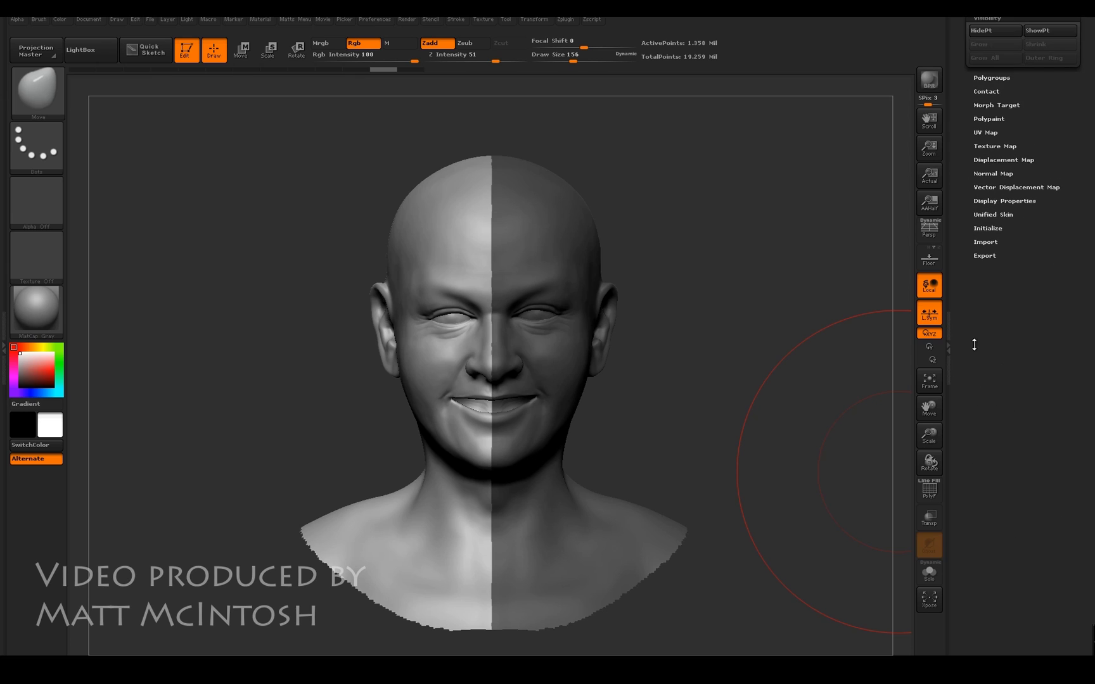
{"action": "left_click_drag", "start_coordinate": [1039, 107], "coordinate": [1019, 140]}
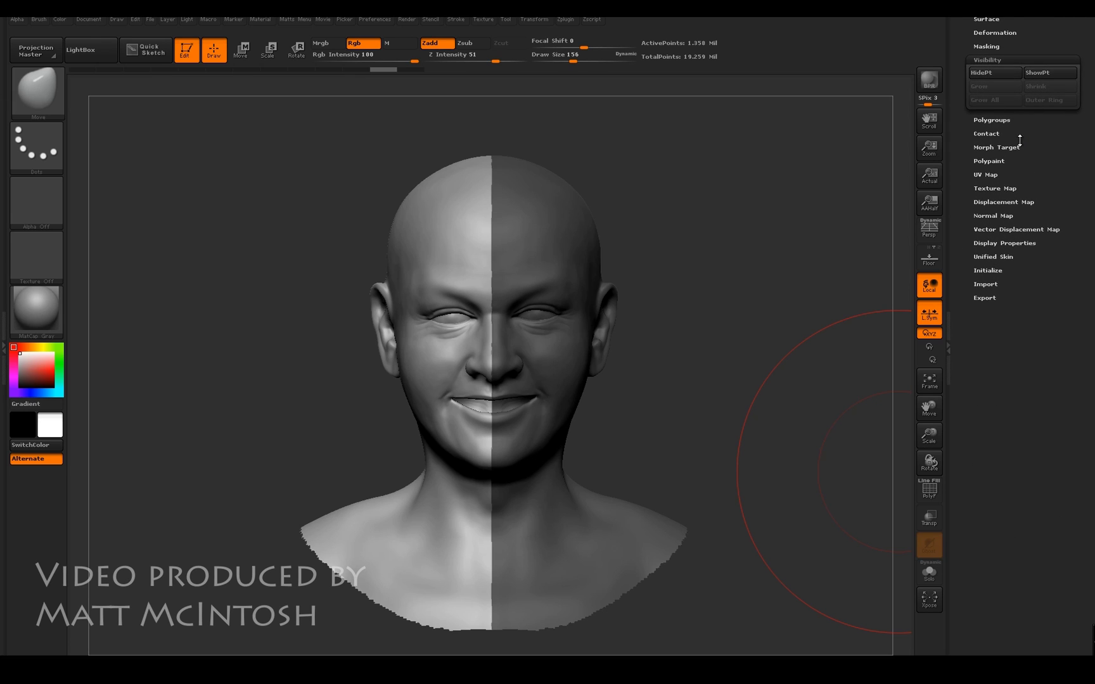
{"action": "left_click", "coordinate": [993, 72]}
- Split the hidden half of the bust into its own subtool and duplicate the remaining visible half
{"action": "left_click_drag", "start_coordinate": [1063, 152], "coordinate": [1082, 261]}
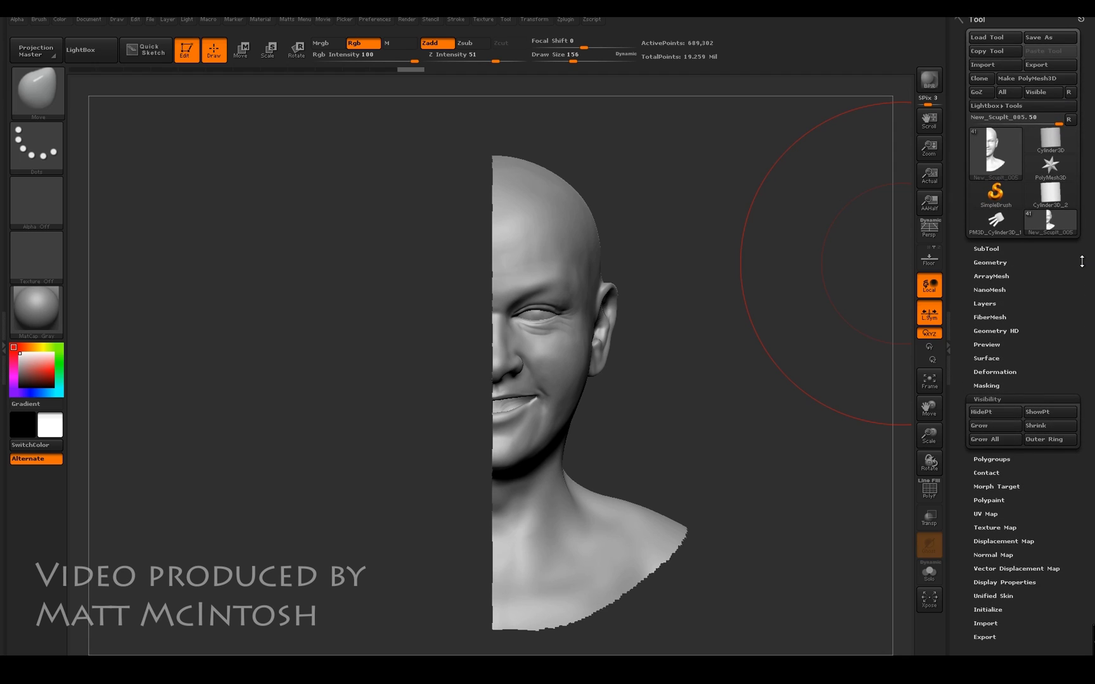
{"action": "left_click", "coordinate": [991, 249]}
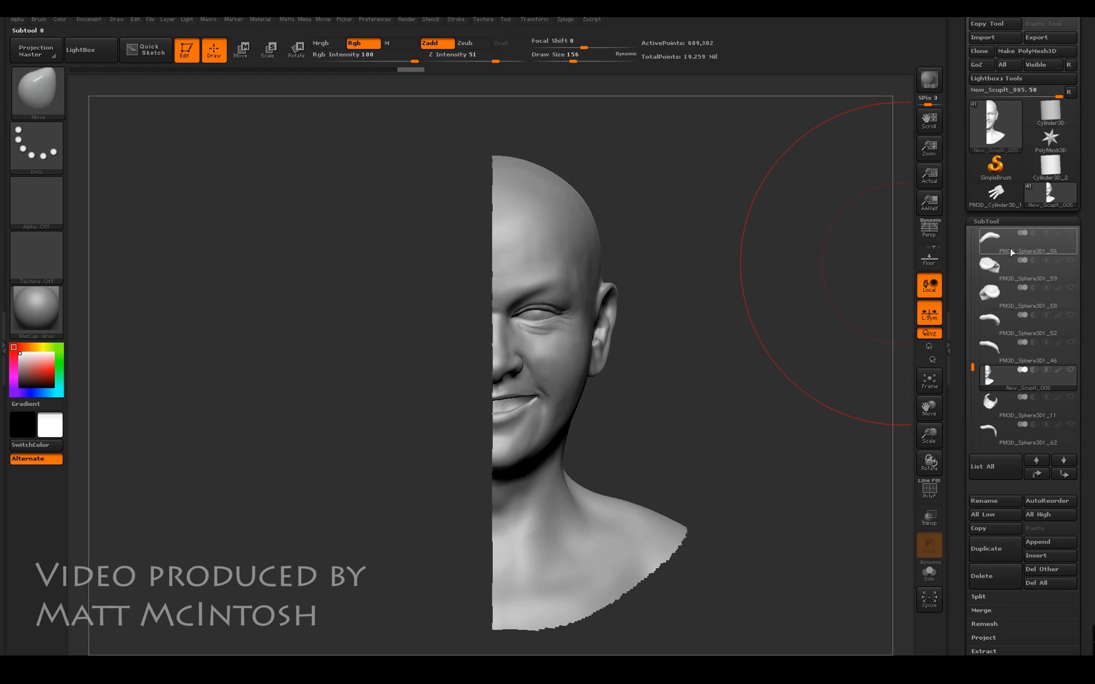
{"action": "left_click", "coordinate": [981, 597]}
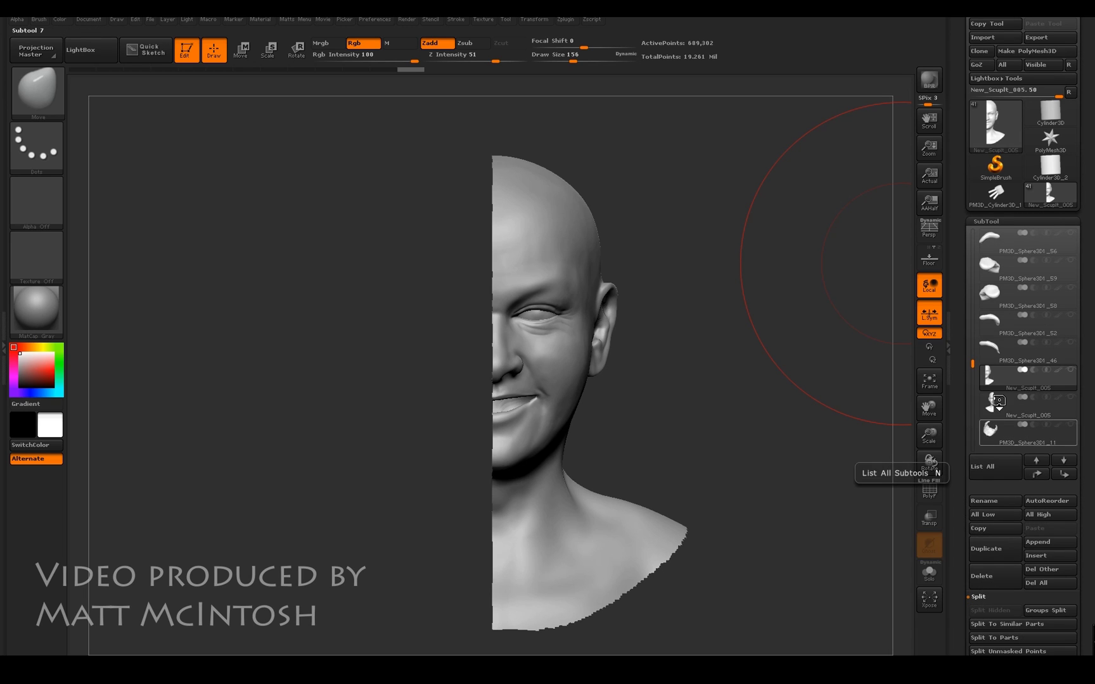
{"action": "left_click", "coordinate": [986, 555]}
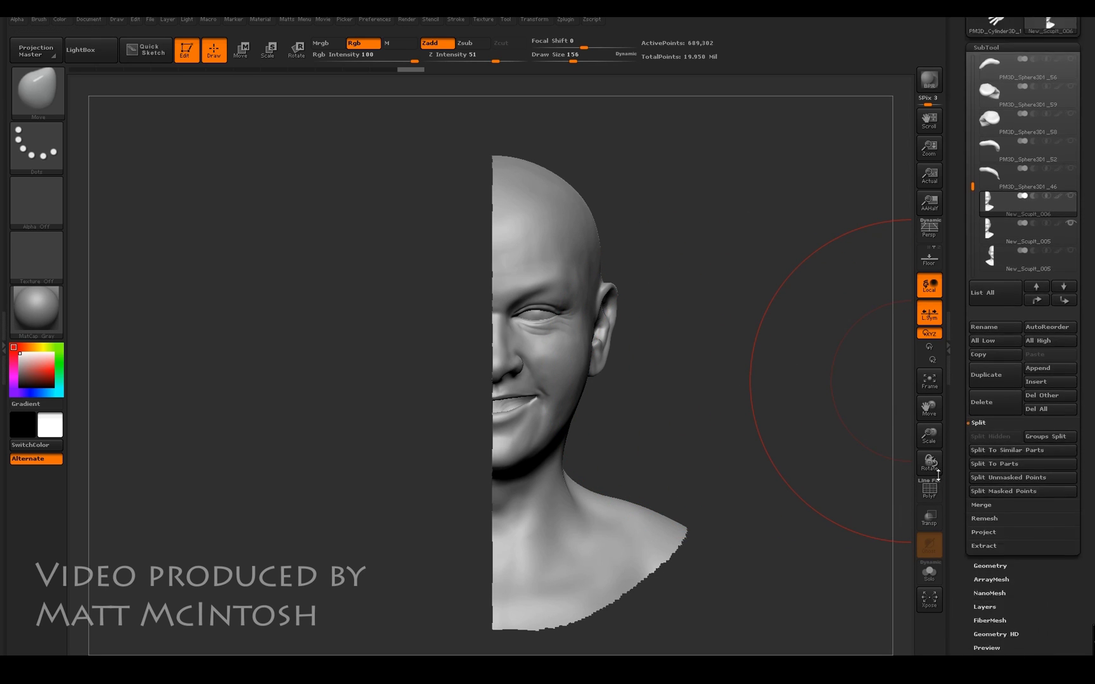
- Mirror the duplicated half of the bust along the X axis with the Mirror deformation
{"action": "left_click_drag", "start_coordinate": [938, 474], "coordinate": [999, 386]}
{"action": "left_click", "coordinate": [998, 437]}
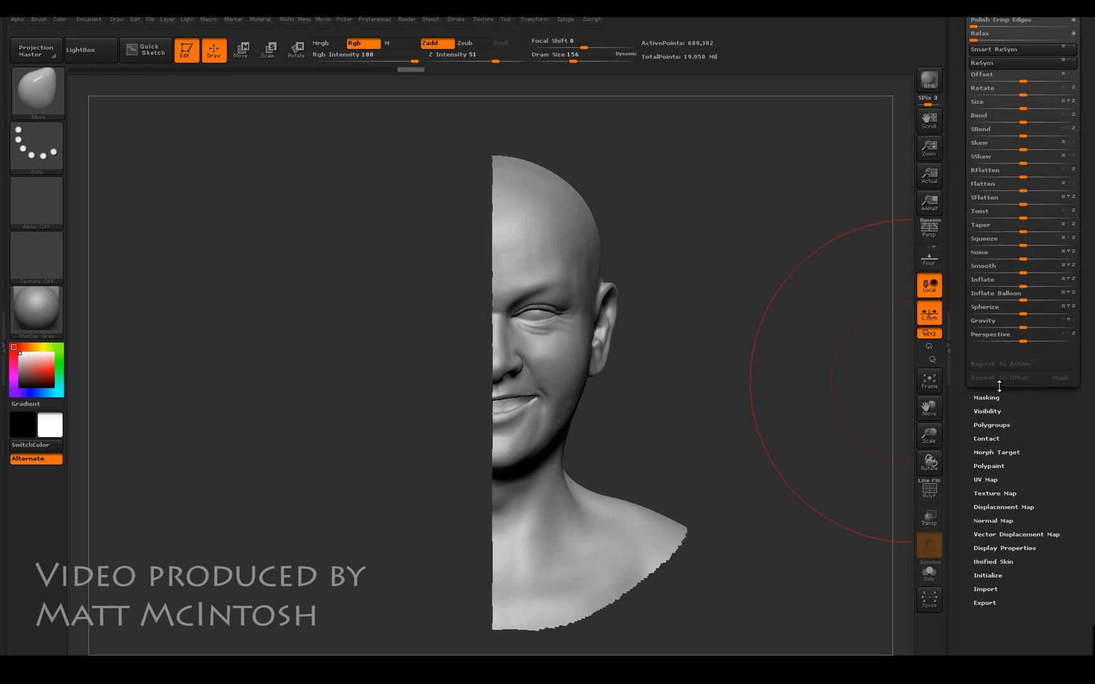
{"action": "scroll", "coordinate": [1016, 78], "scroll_direction": "up", "scroll_amount": 3}
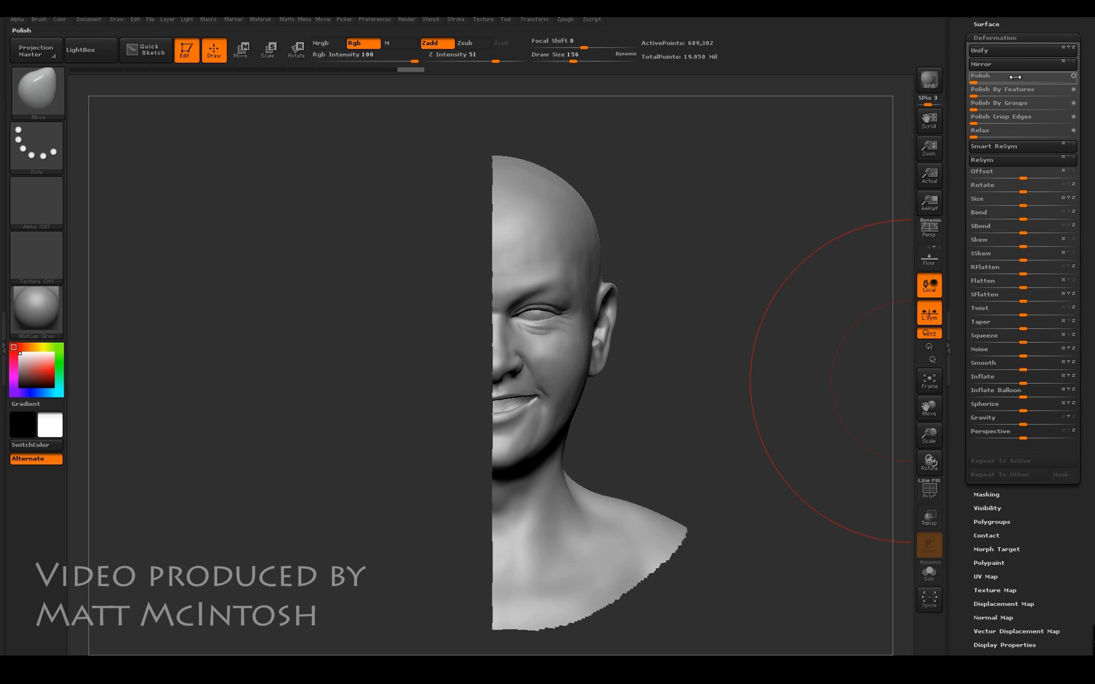
{"action": "left_click", "coordinate": [996, 64]}
{"action": "left_click_drag", "start_coordinate": [768, 345], "coordinate": [780, 348]}
- Offset the mirrored half along the X axis until its cut edge meets the other half at the face's centre line
{"action": "left_click_drag", "start_coordinate": [937, 443], "coordinate": [937, 459]}
{"action": "key", "text": "w"}
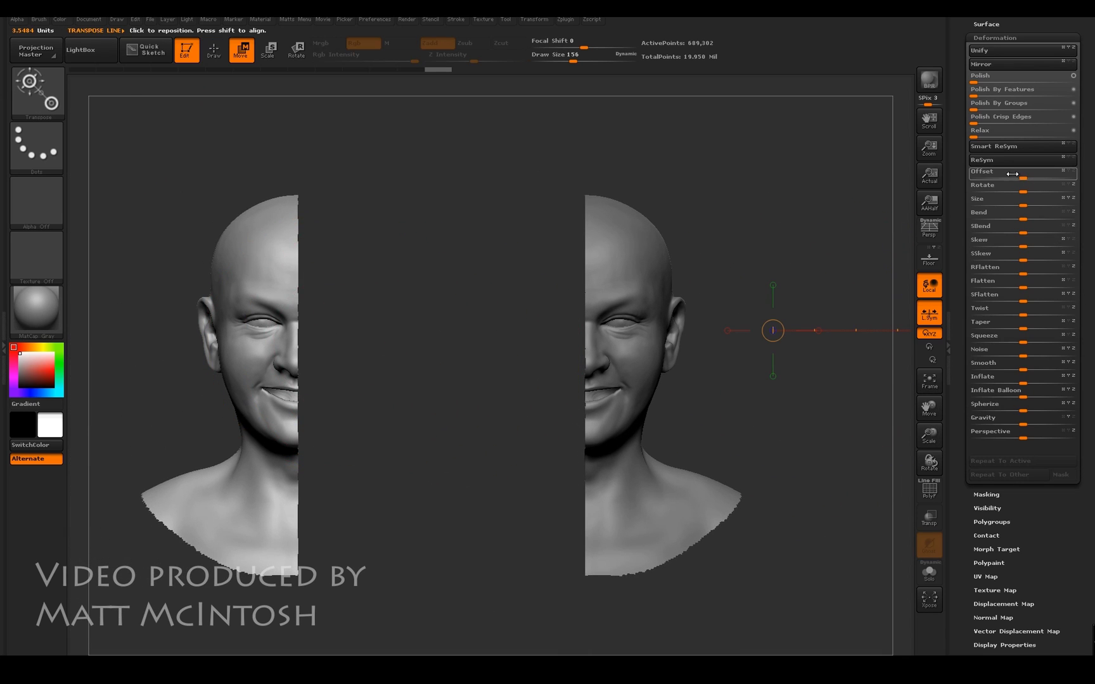
{"action": "left_click_drag", "start_coordinate": [1024, 176], "coordinate": [1057, 173]}
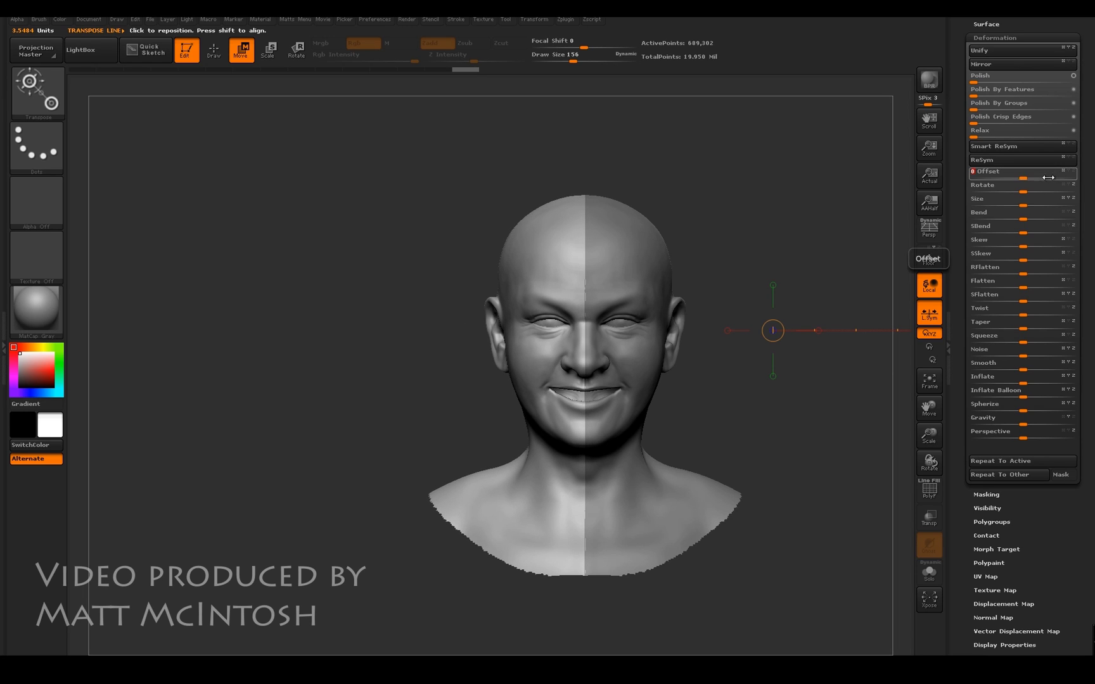
{"action": "key", "text": "q"}
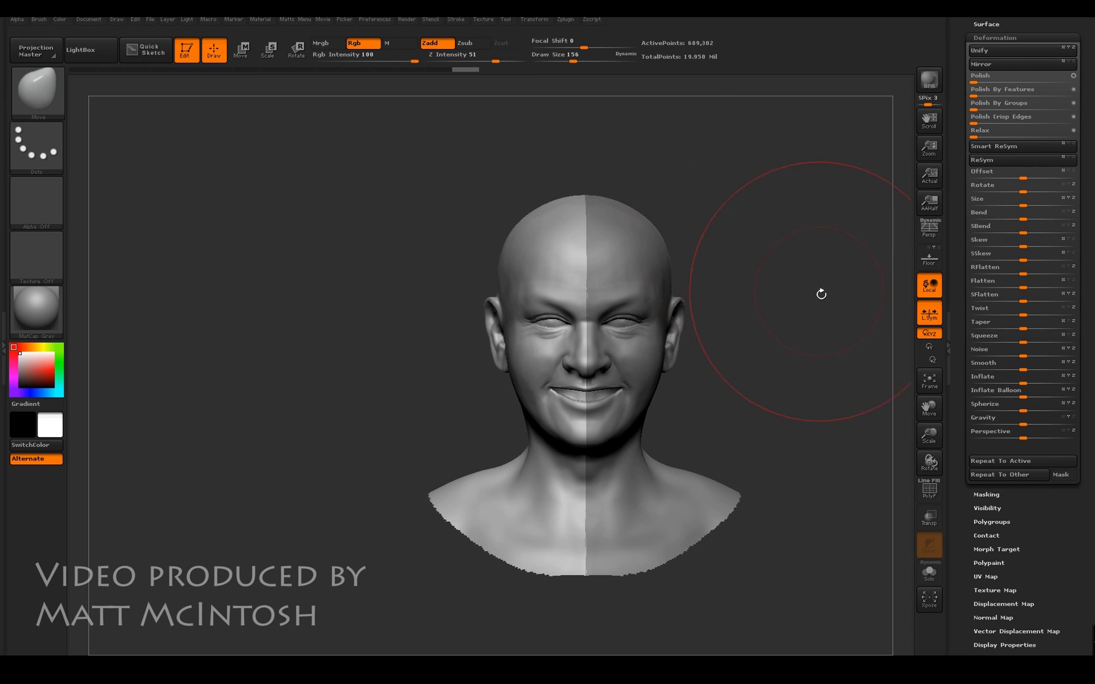
{"action": "mouse_move", "coordinate": [821, 294]}
{"action": "left_mouse_down"}
{"action": "mouse_move", "coordinate": [889, 308]}
{"action": "mouse_move", "coordinate": [798, 317]}
{"action": "mouse_move", "coordinate": [831, 274]}
{"action": "left_mouse_up"}
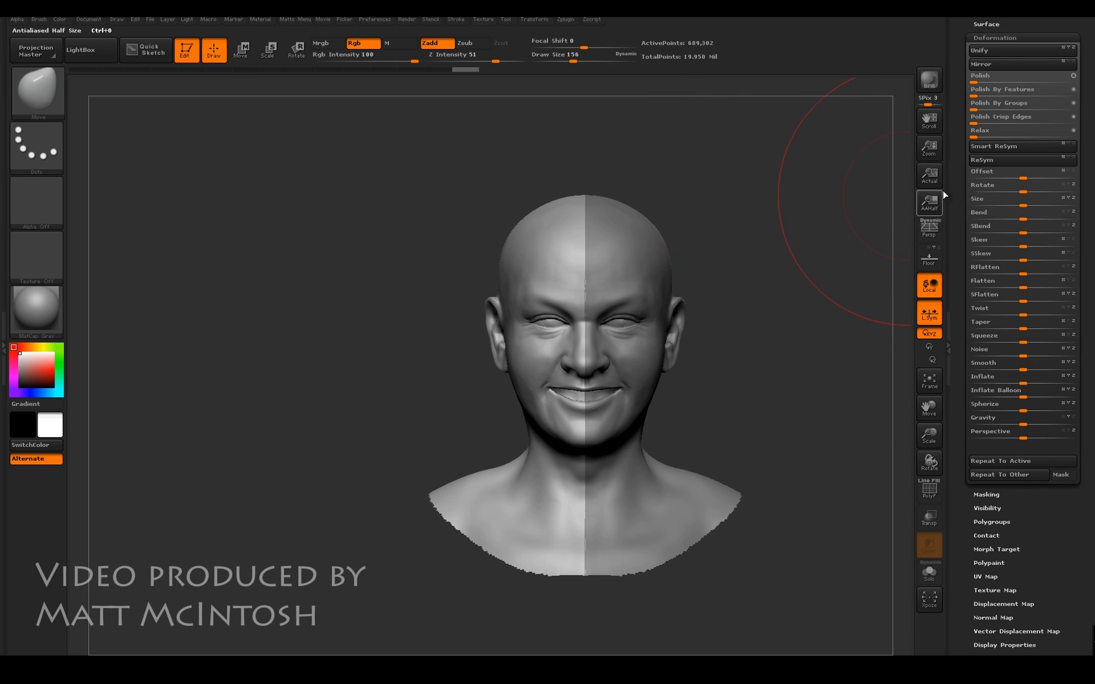
- Merge the mirrored half down with the original half's subtool into a single bust
{"action": "left_click_drag", "start_coordinate": [957, 64], "coordinate": [957, 138]}
{"action": "scroll", "coordinate": [1004, 137], "scroll_direction": "up", "scroll_amount": 5}
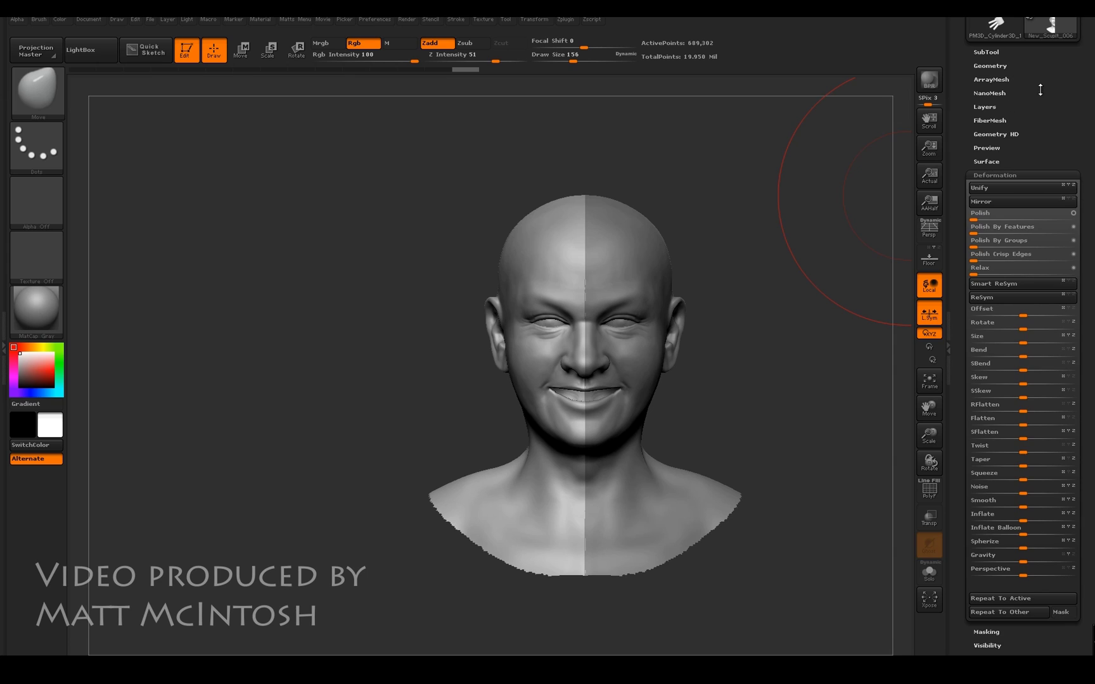
{"action": "left_click", "coordinate": [975, 115]}
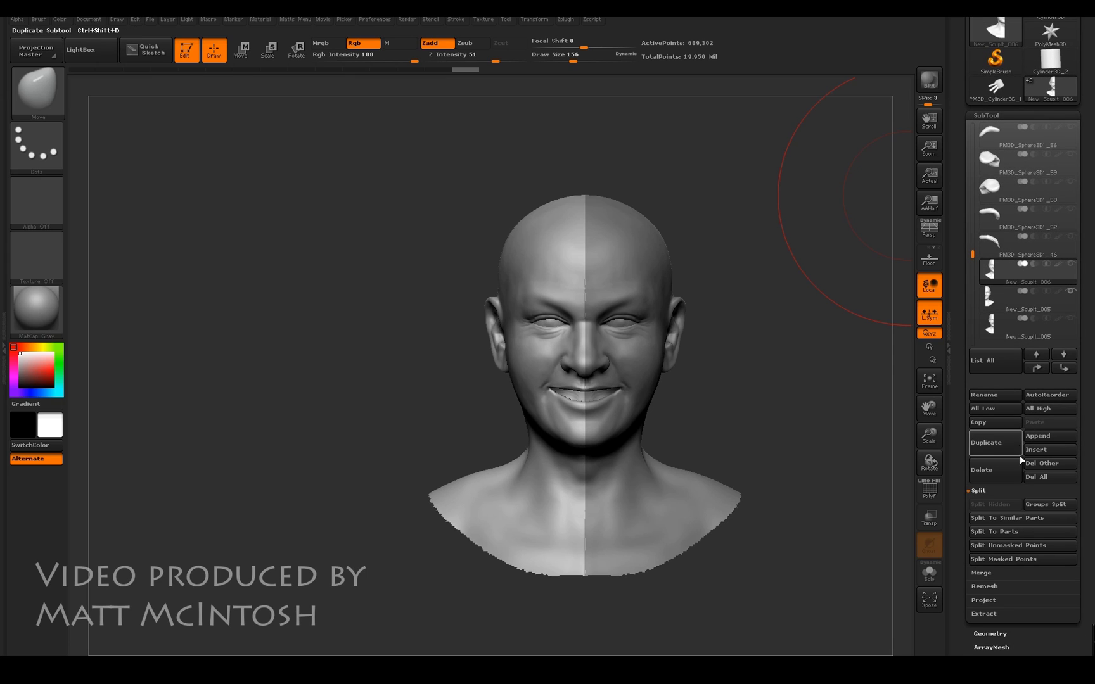
{"action": "left_click", "coordinate": [994, 573]}
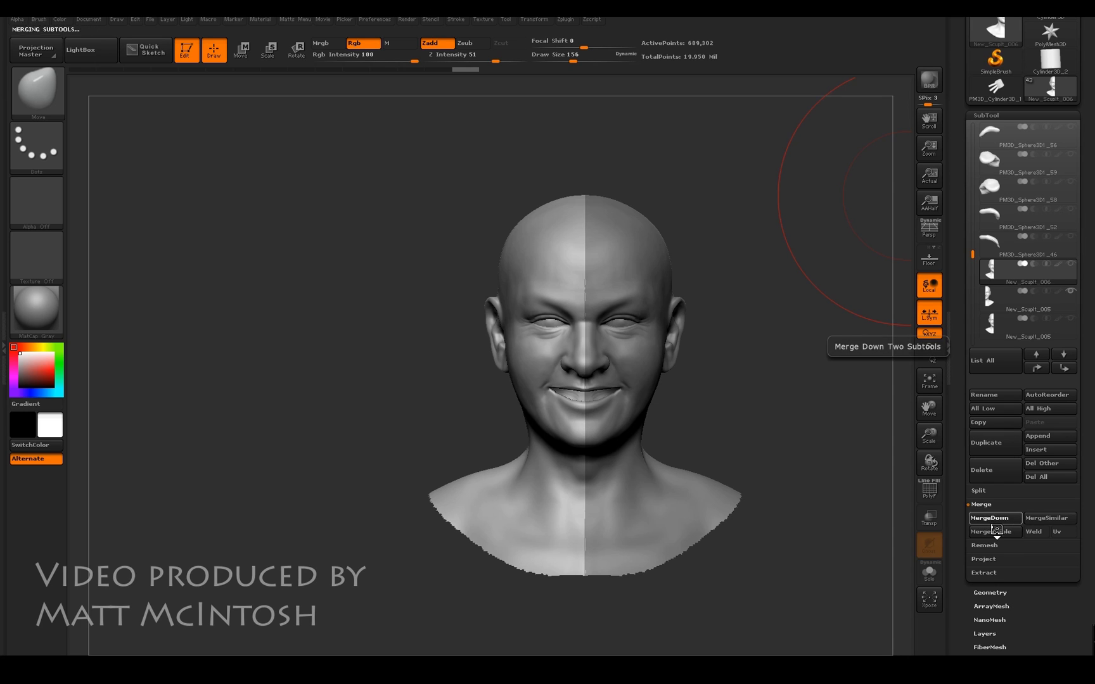
{"action": "left_click", "coordinate": [994, 518]}
{"action": "left_click_drag", "start_coordinate": [748, 408], "coordinate": [757, 372]}
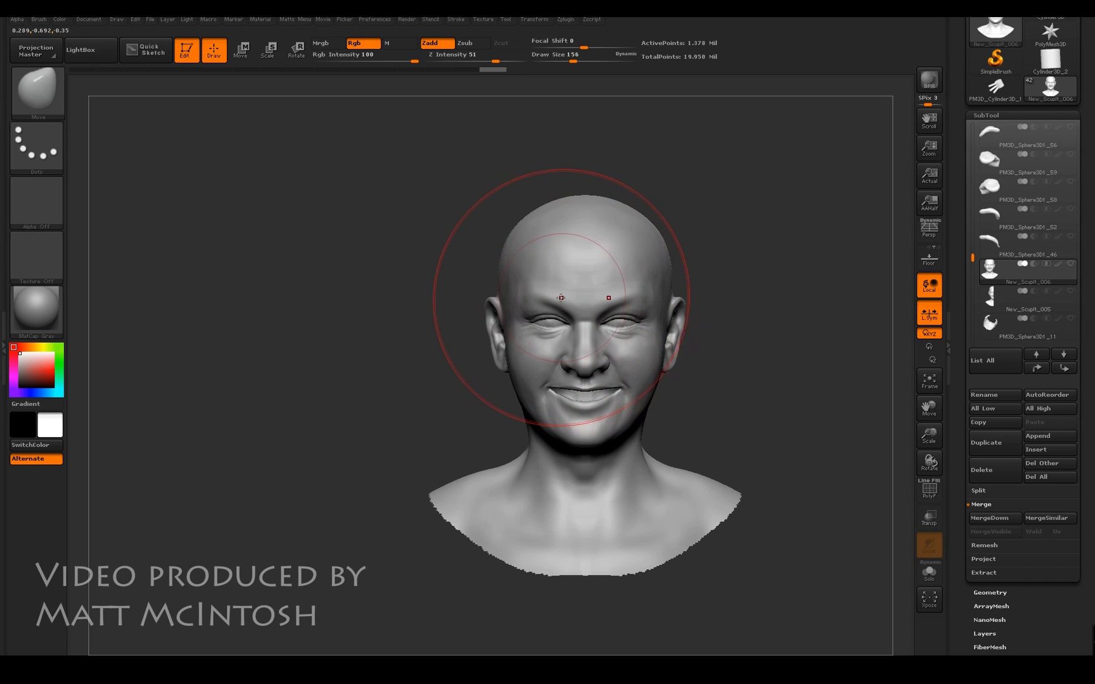
- Reduce the Move brush's draw size to 80 for working on the merged bust's face
{"action": "key", "text": "bracketleft"}
{"action": "key", "text": "bracketleft"}
{"action": "key", "text": "bracketleft"}
{"action": "key", "text": "bracketleft"}
{"action": "key", "text": "bracketleft"}
{"action": "key", "text": "bracketleft"}
{"action": "key", "text": "bracketleft"}
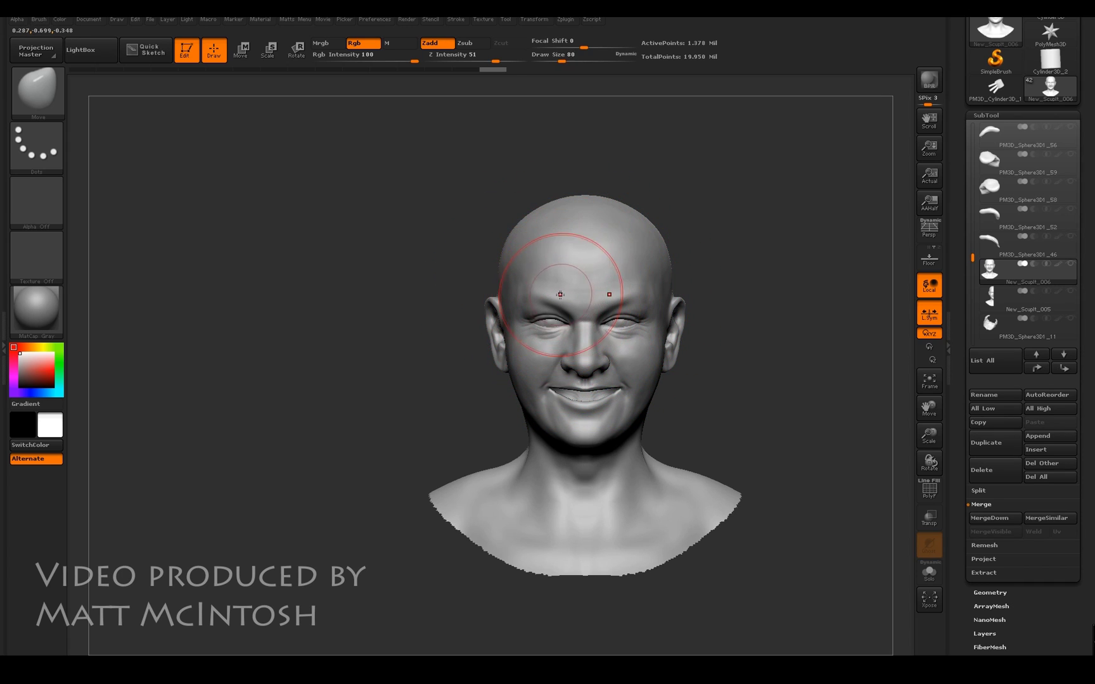